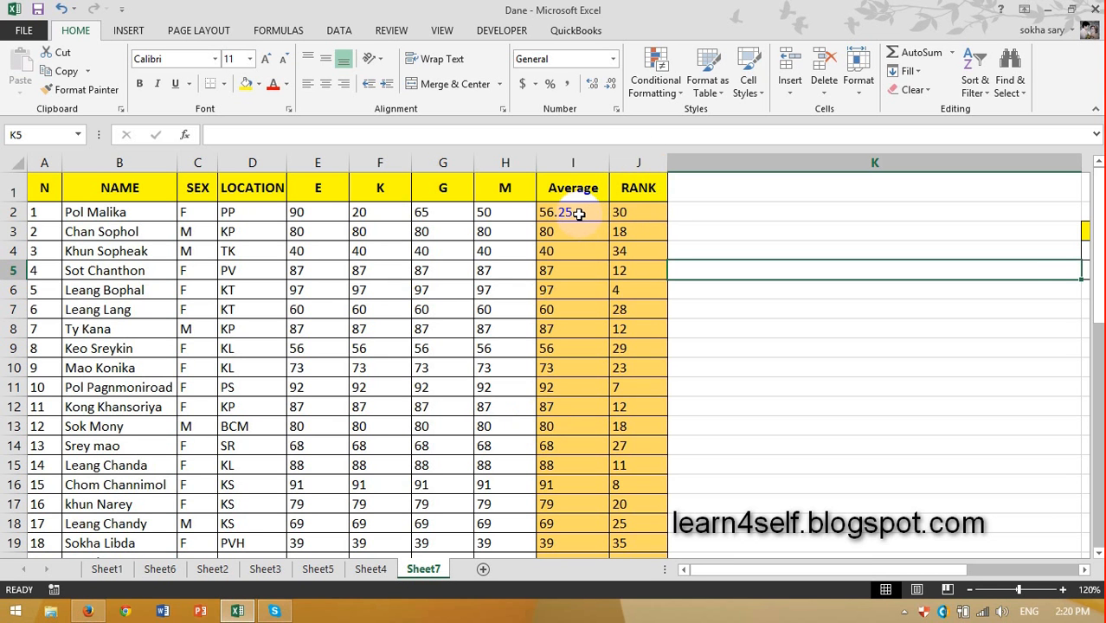
- Clear the first student's four scores in E2:H2 and check how the Average cell I2 responds
click(578, 212)
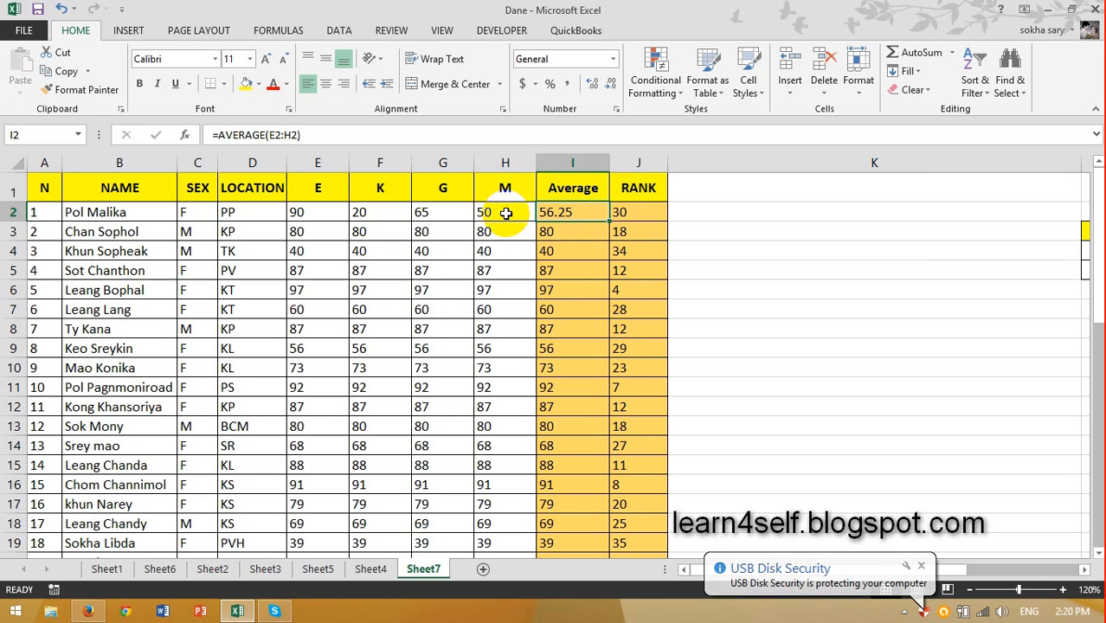
drag(506, 213, 316, 212)
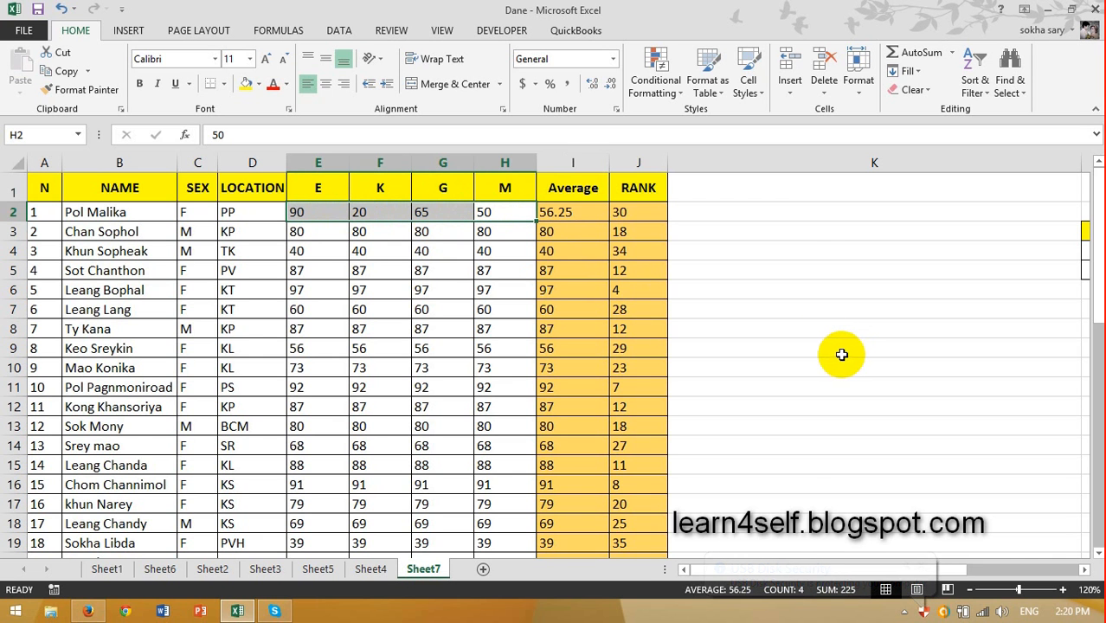
key(Delete)
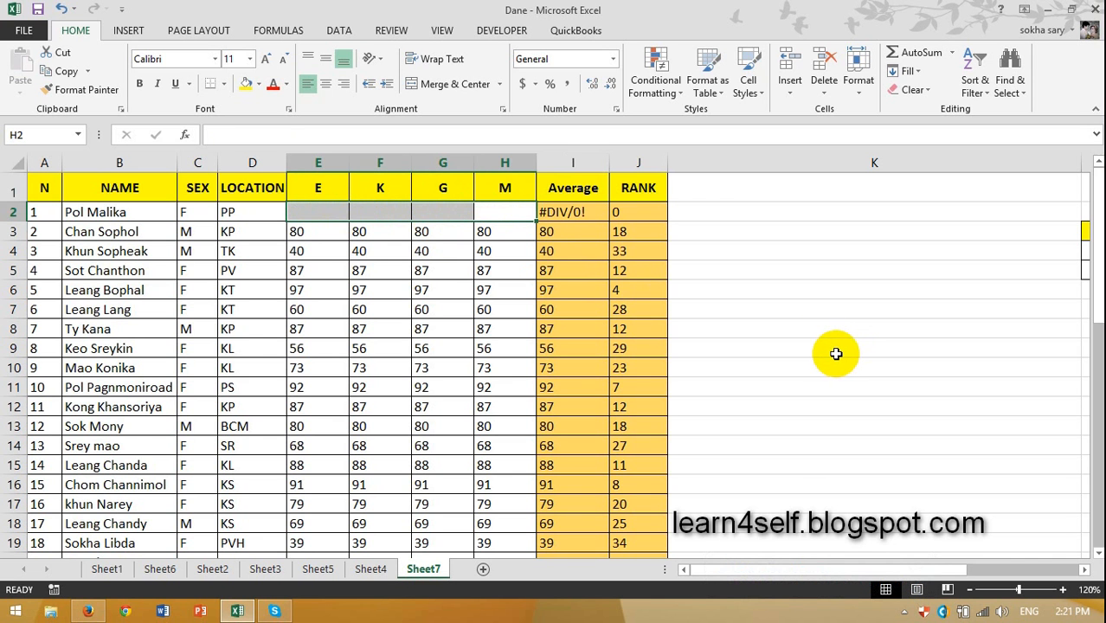
click(577, 217)
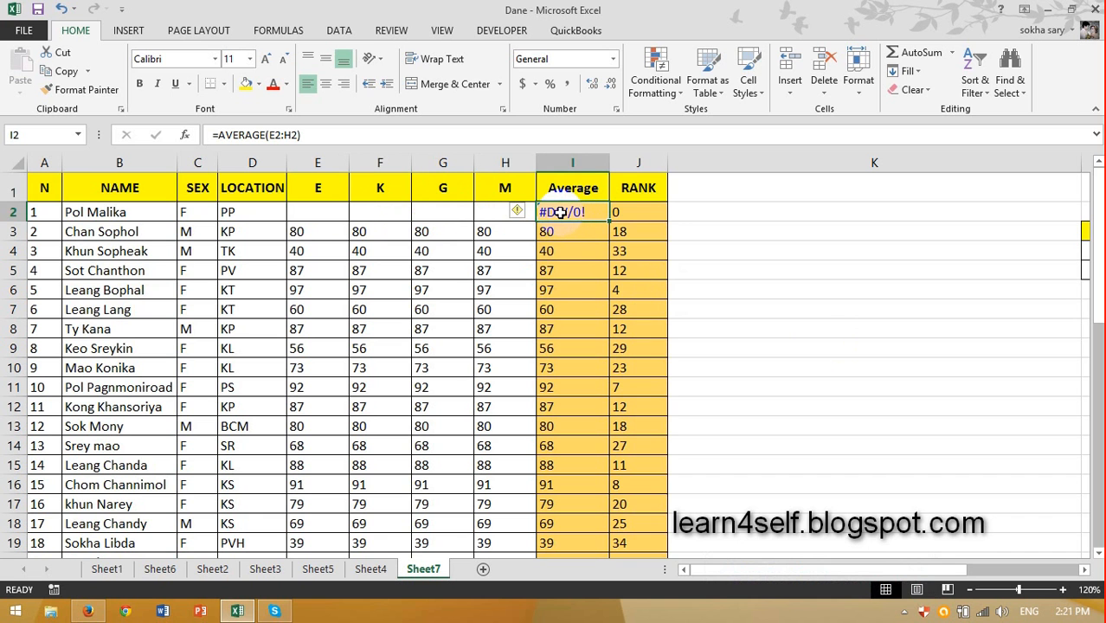
- Enter the scores 50, 60, 80 and 50 in cells E2, F2, G2 and H2
click(319, 211)
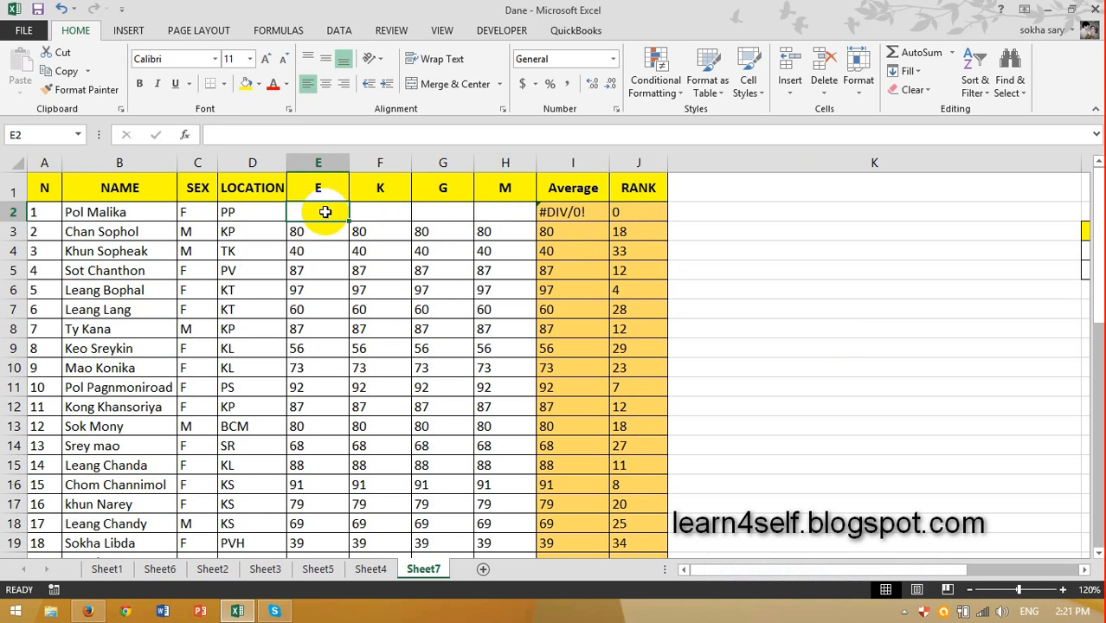
text(50)
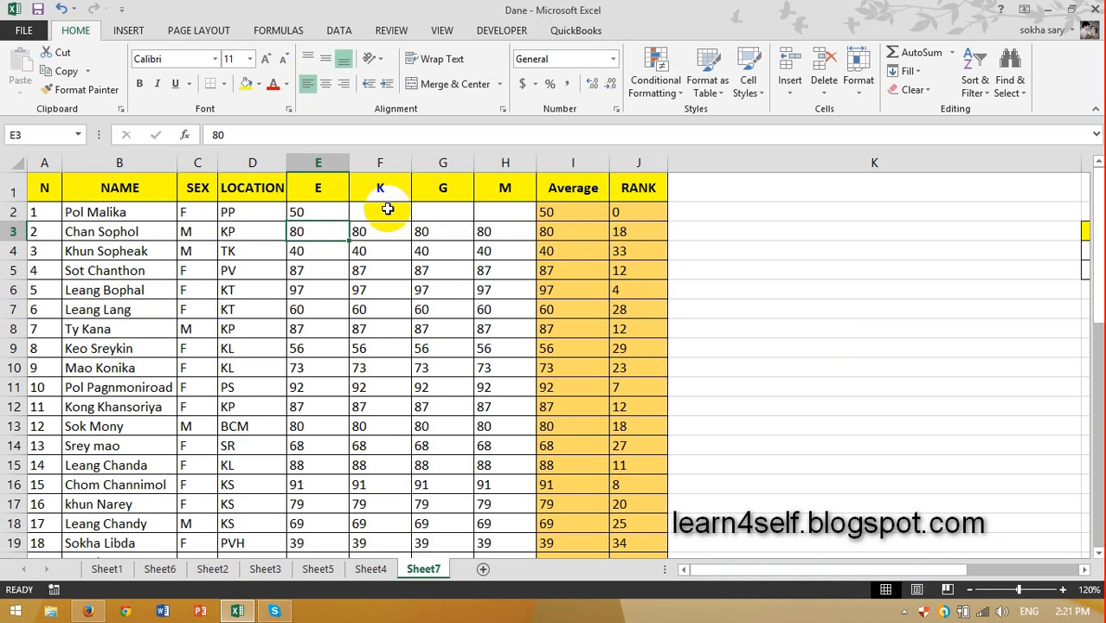
click(385, 211)
text(6)
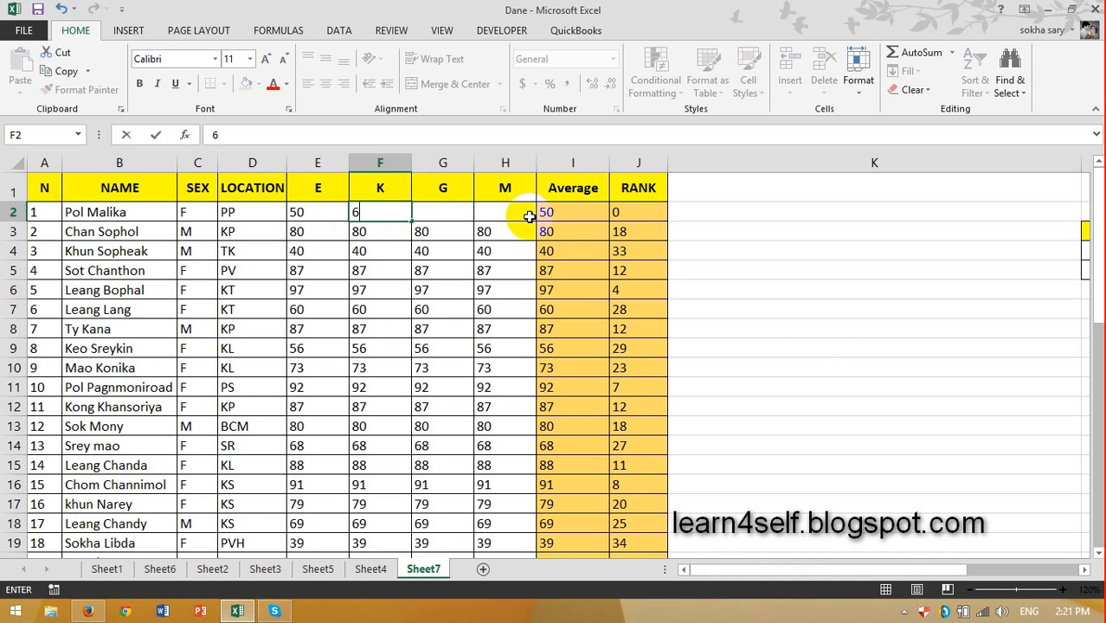
text(0)
click(466, 212)
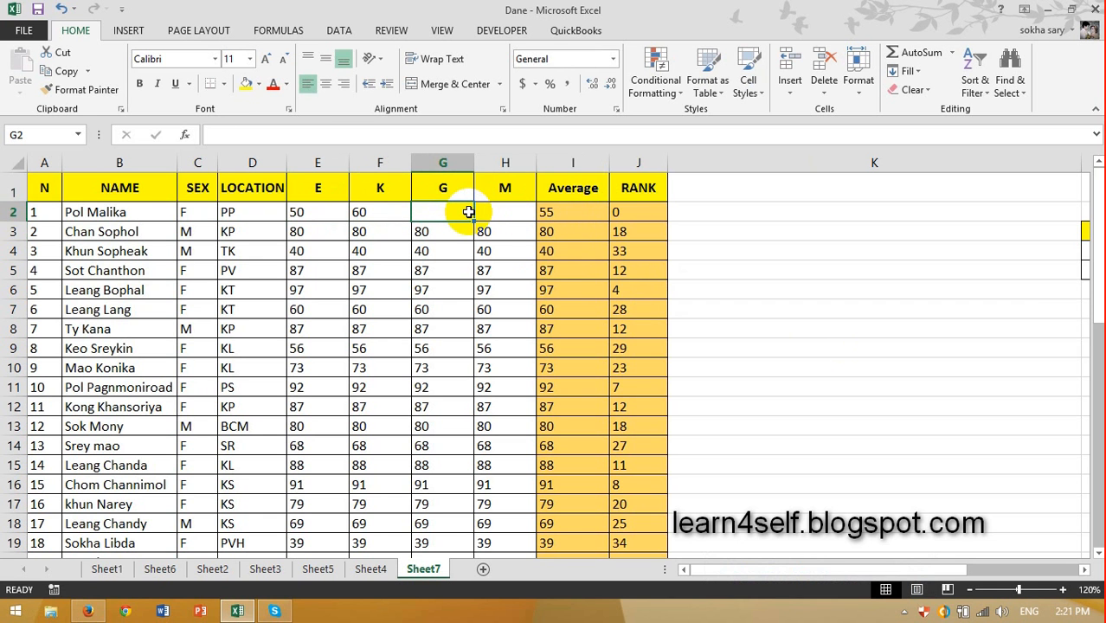
text(80)
key(Return)
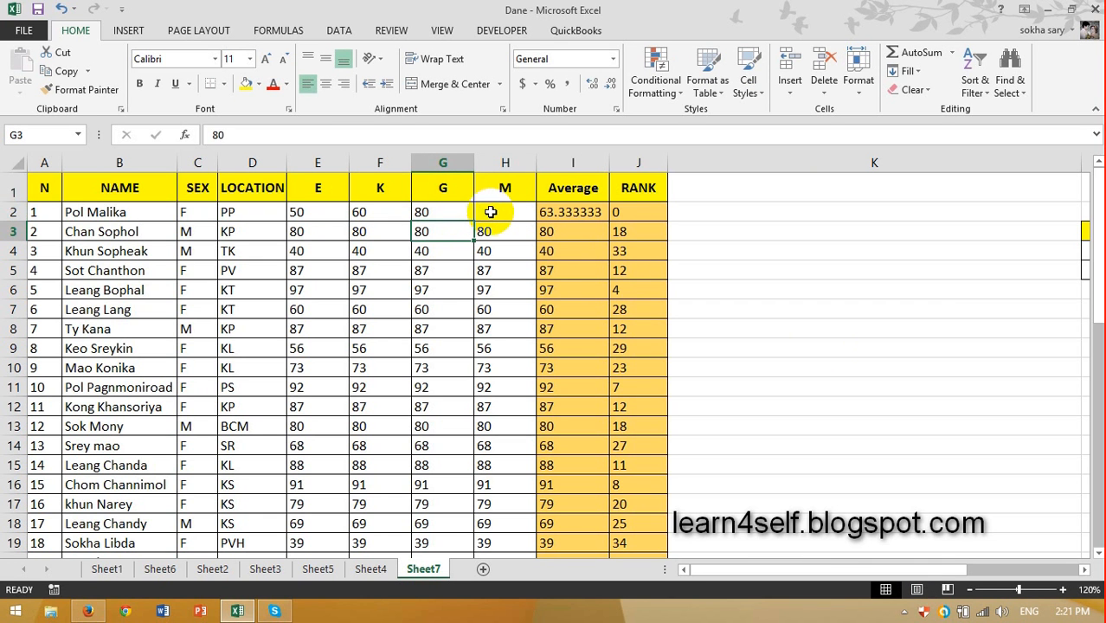
click(494, 212)
text(50)
key(Return)
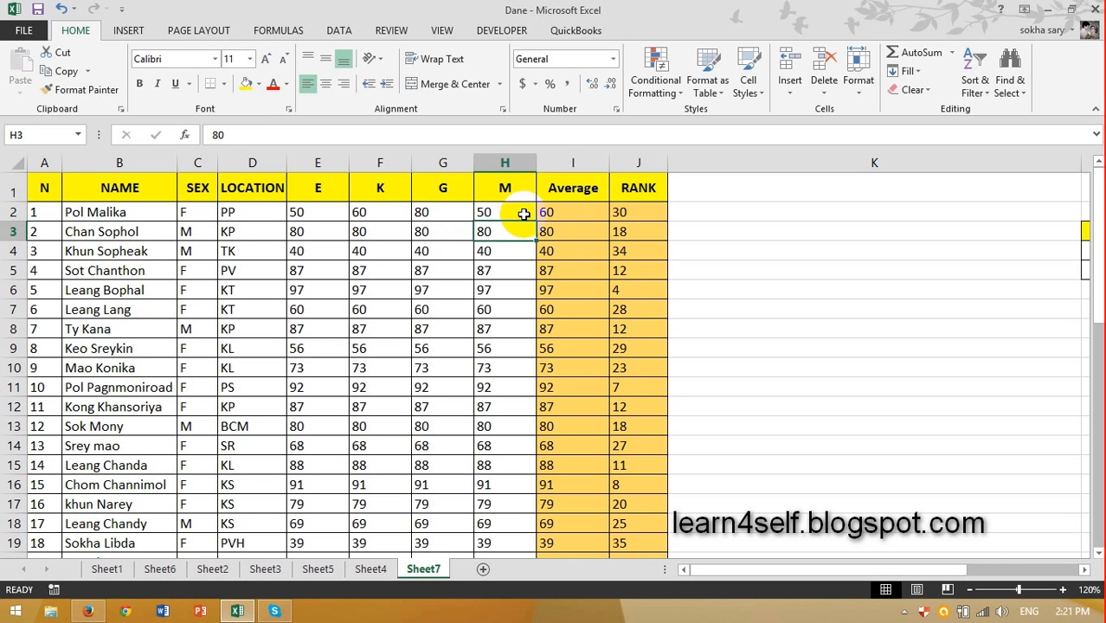
- Clear the scores in E2:H2 again after reviewing the average in I2
click(551, 213)
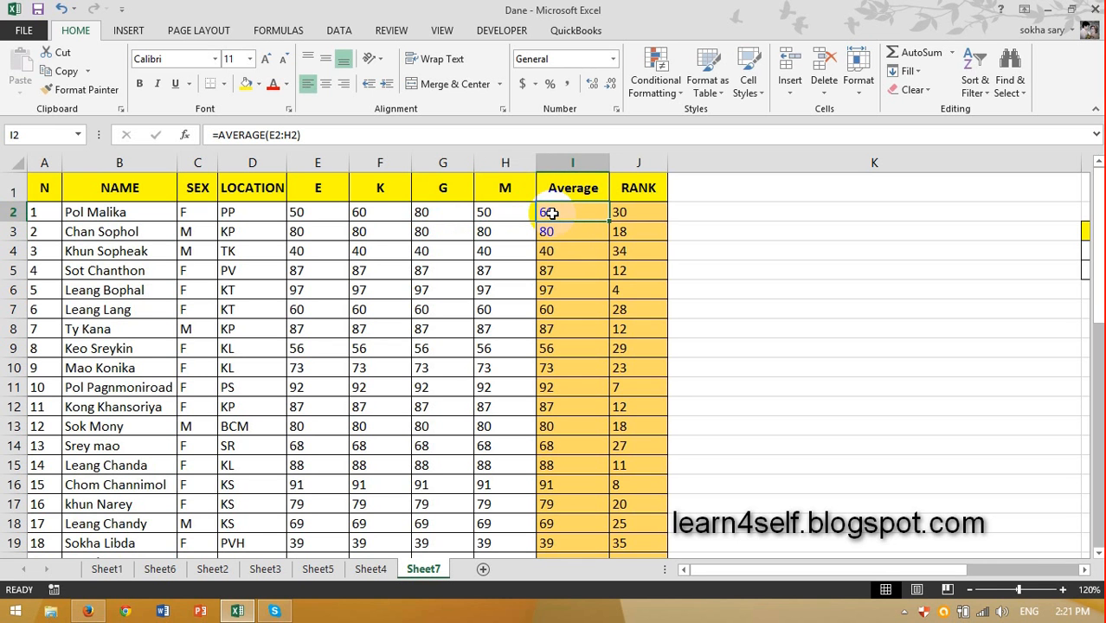
drag(507, 214, 321, 215)
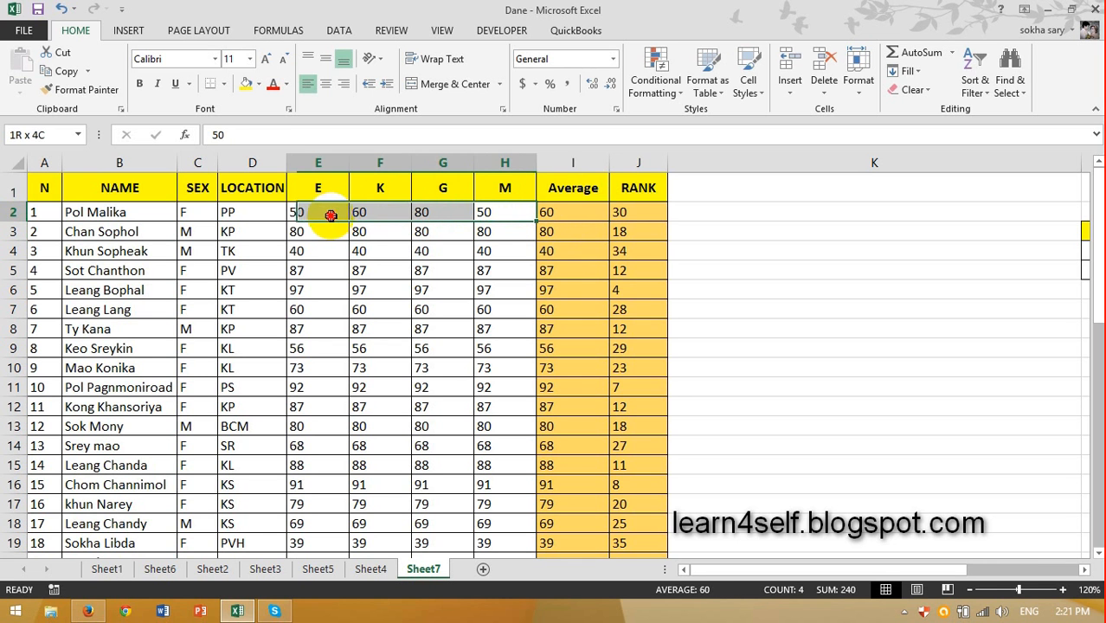
key(Delete)
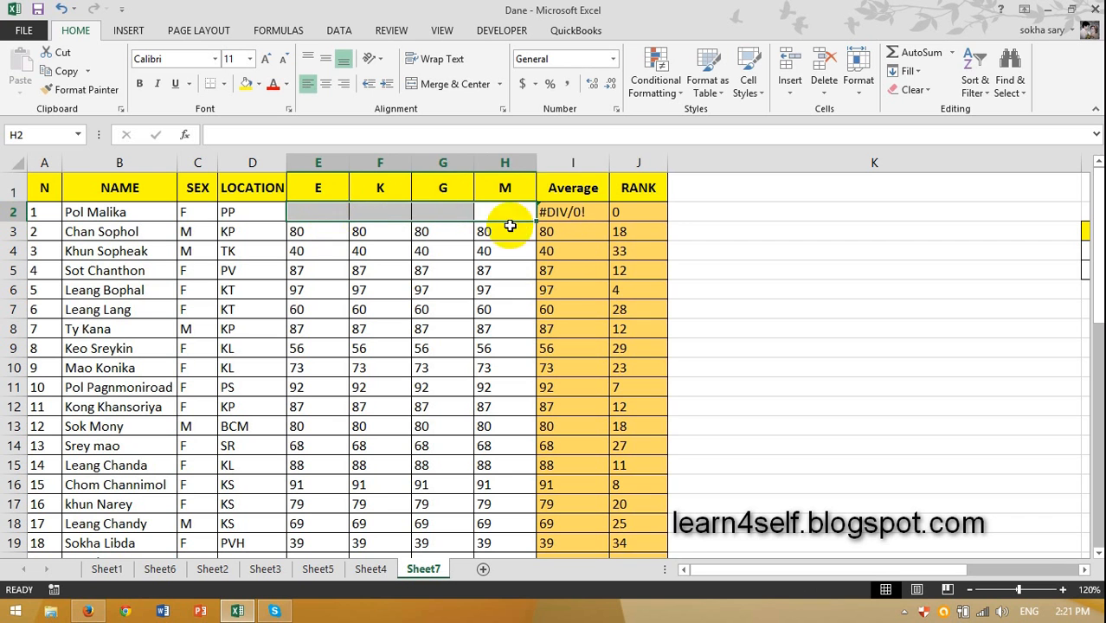
- Wrap the AVERAGE(E2:H2) formula in cell I2 with the IFERROR function
click(560, 211)
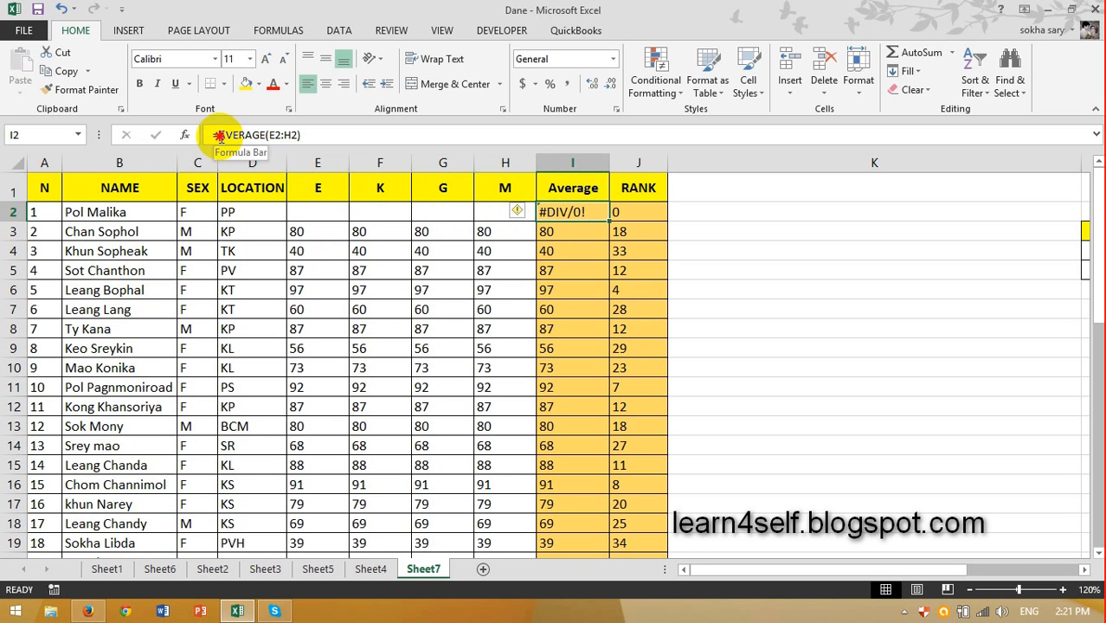
click(221, 136)
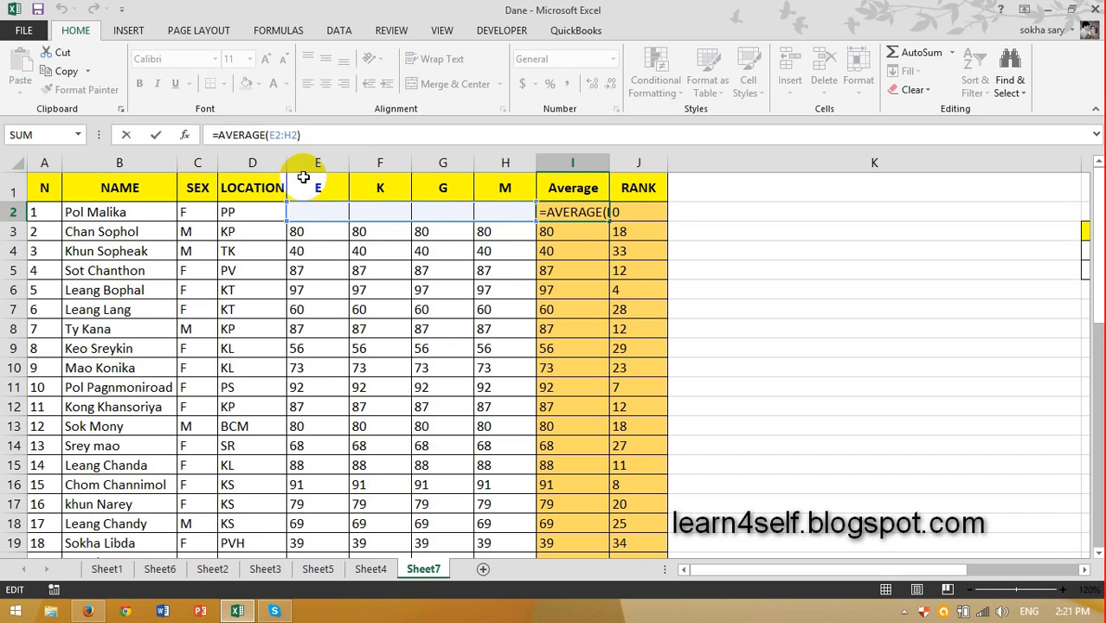
text(IF)
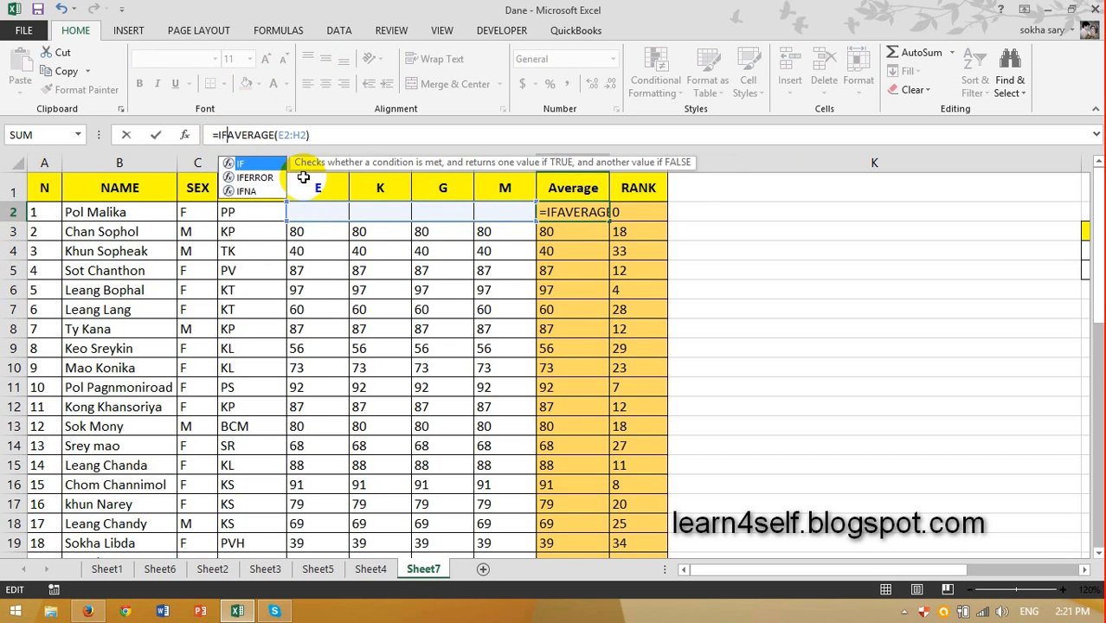
text(()
key(BackSpace)
key(Down)
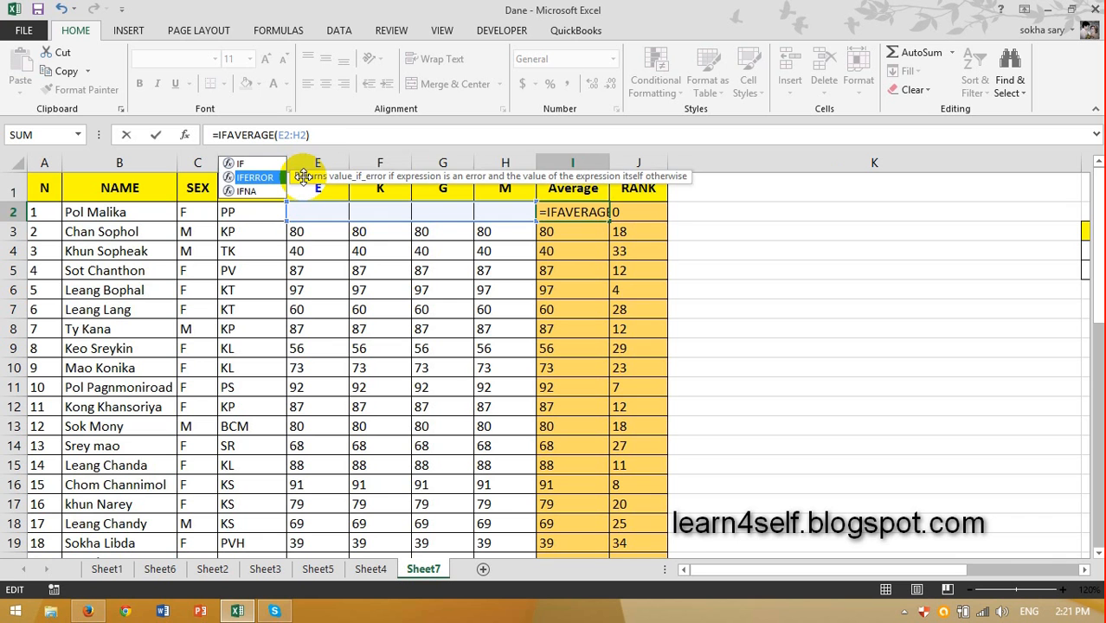
key(Tab)
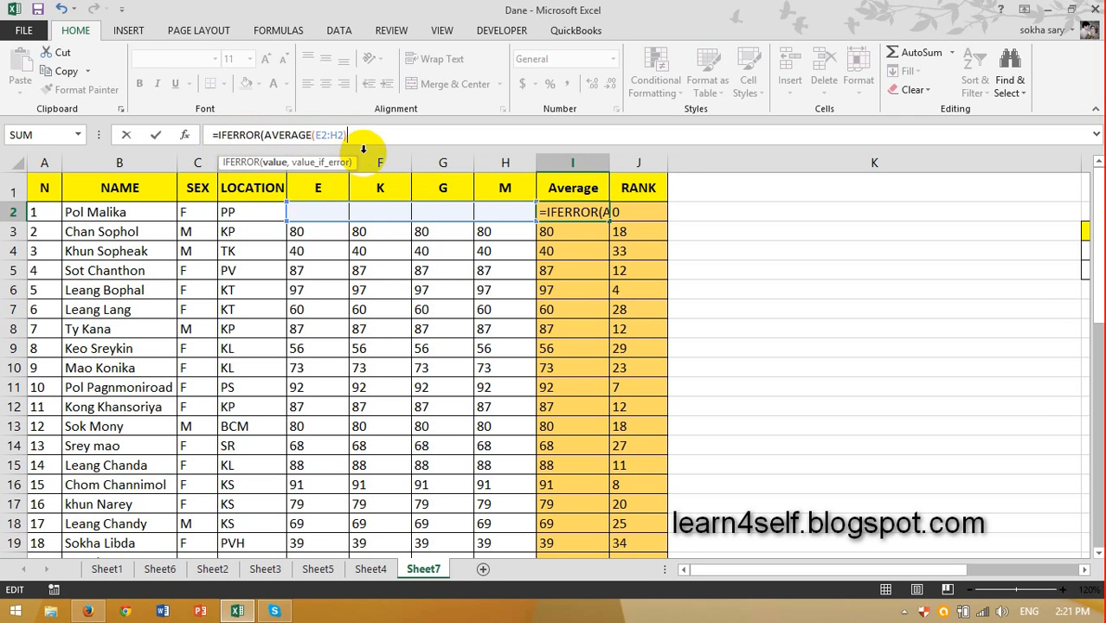
- Complete I2 as =IFERROR(AVERAGE(E2:H2),"No Value") and fill the formula down the Average column
text())
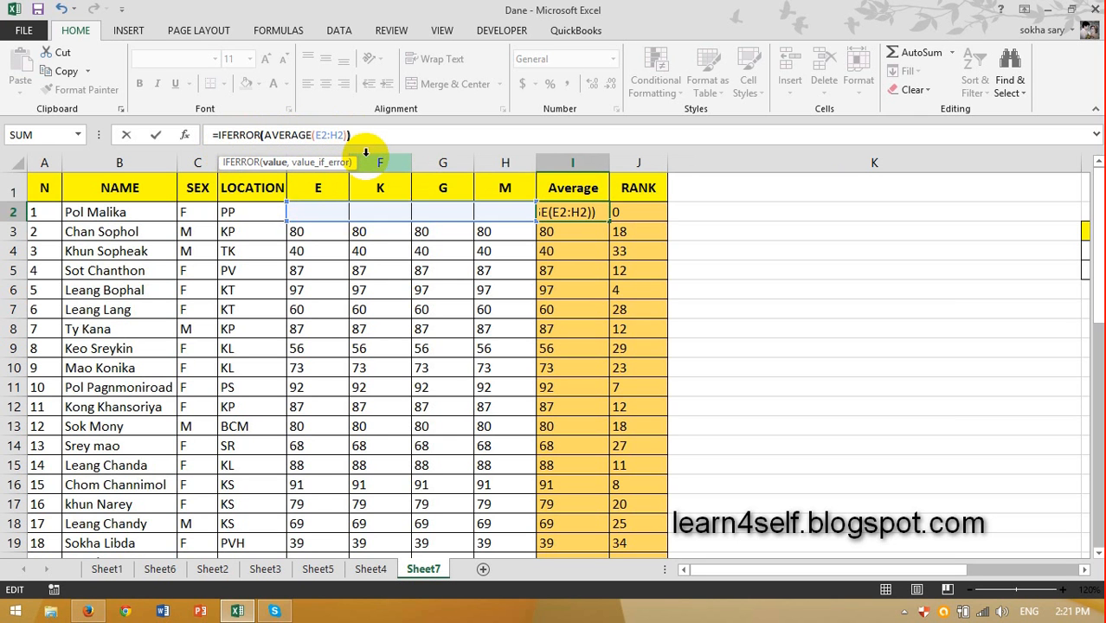
key(BackSpace)
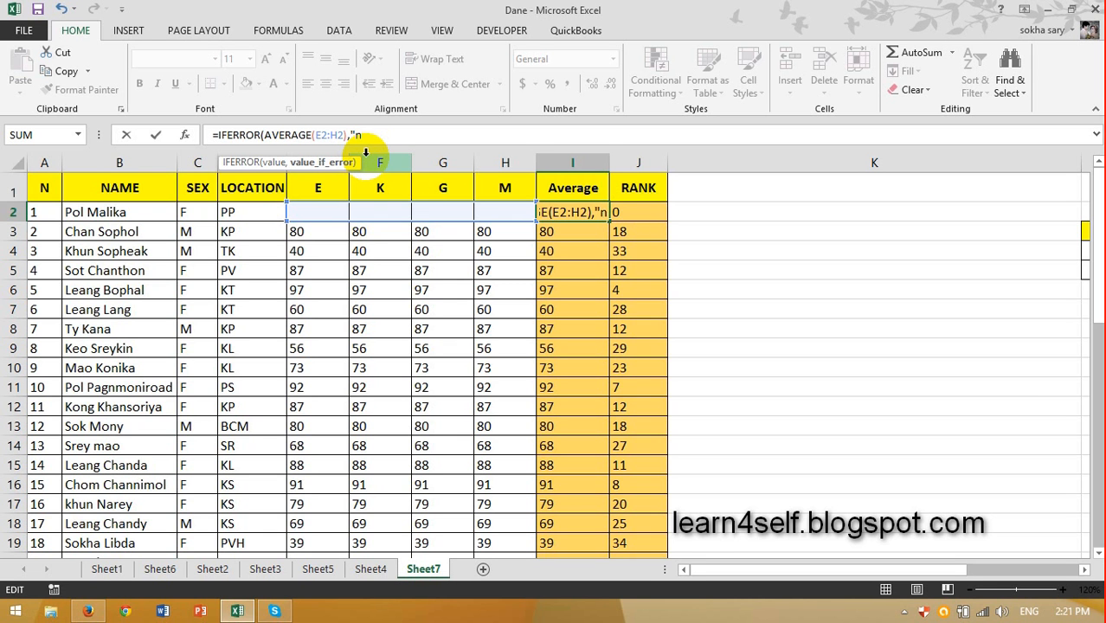
text(o)
key(BackSpace)
text(n)
key(BackSpace)
text(No Valu)
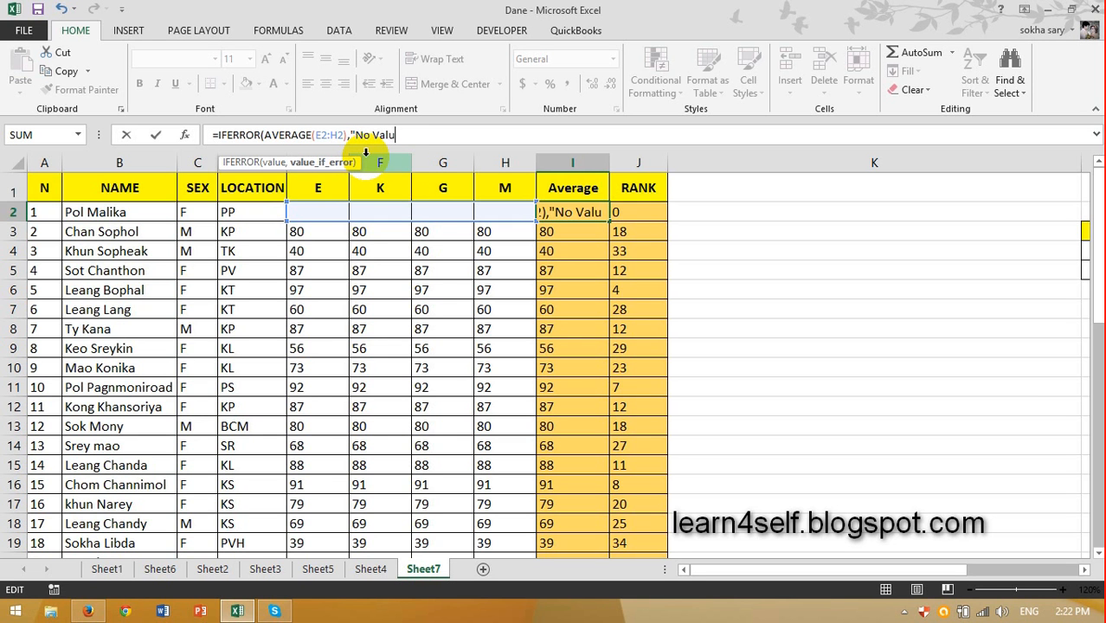
text(e")
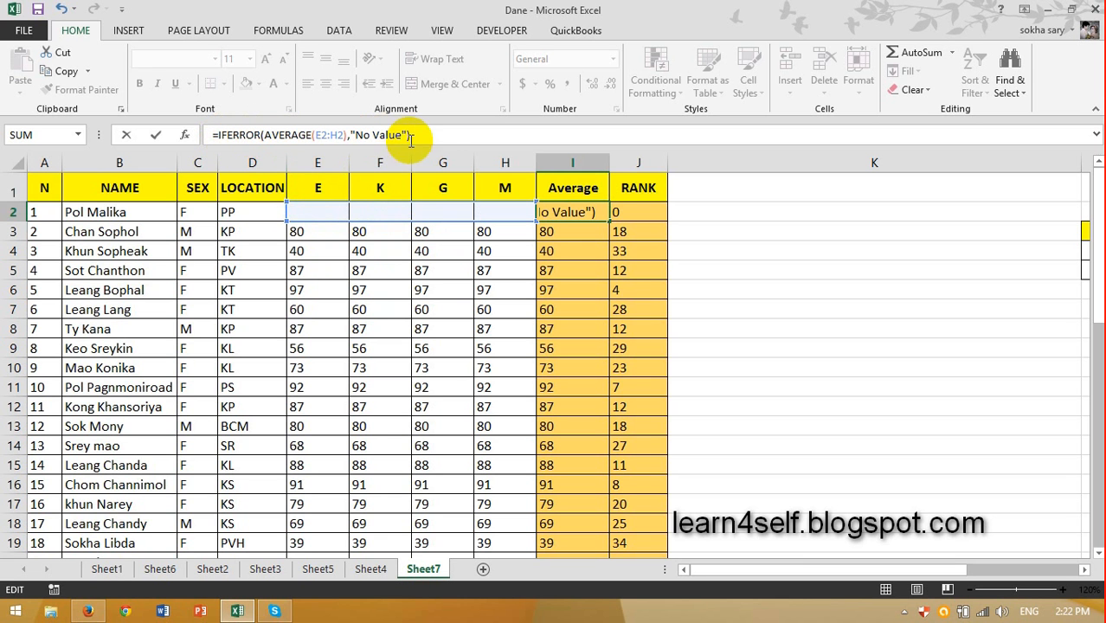
key(Return)
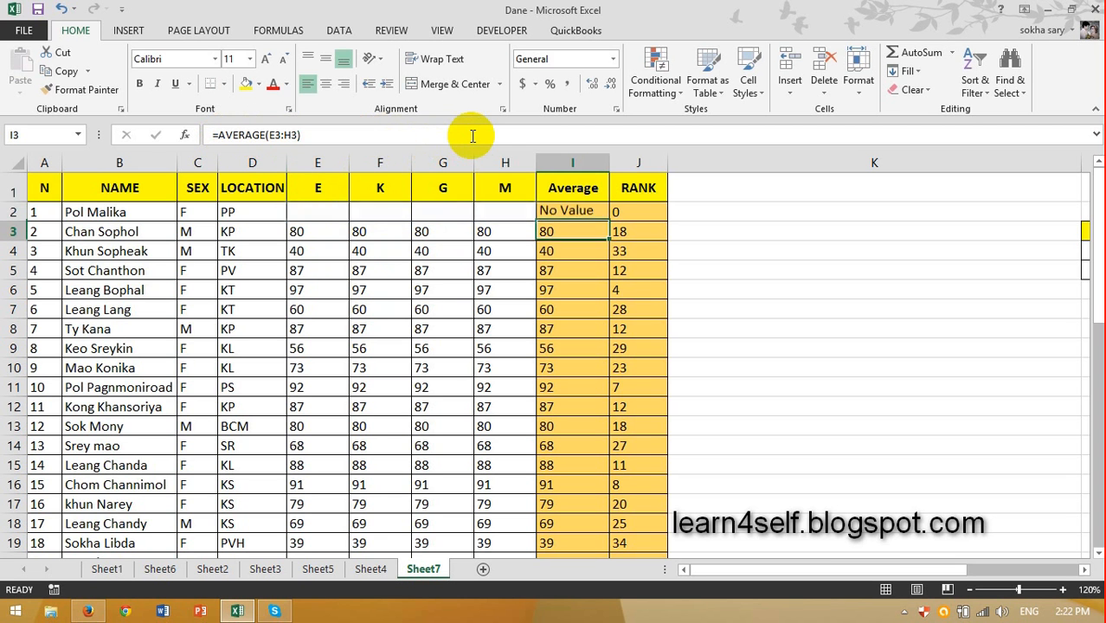
click(570, 212)
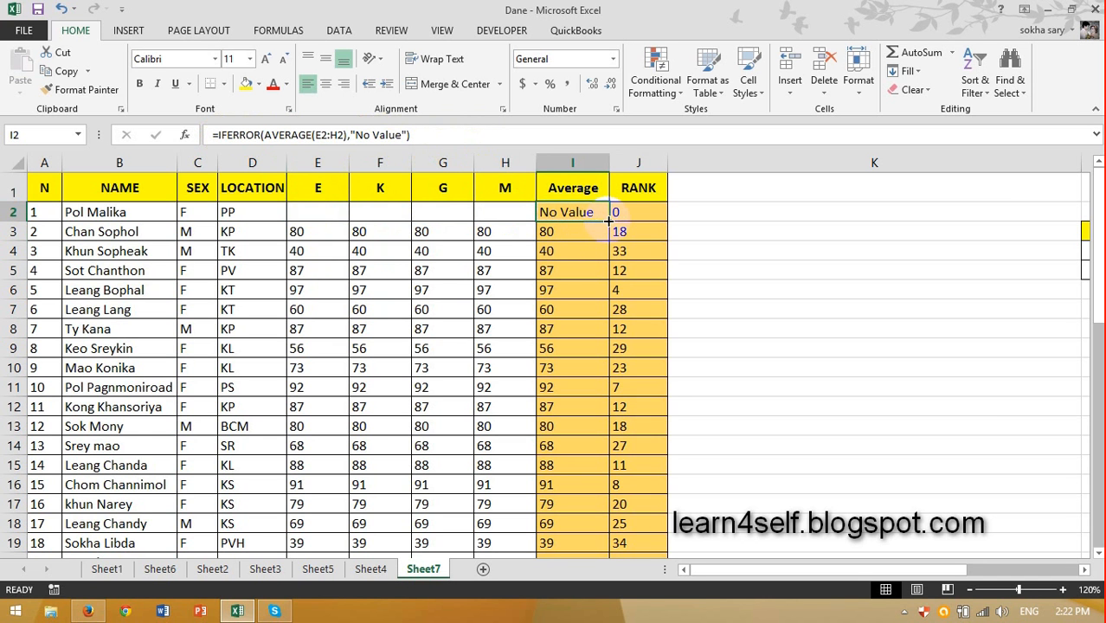
double_click(608, 222)
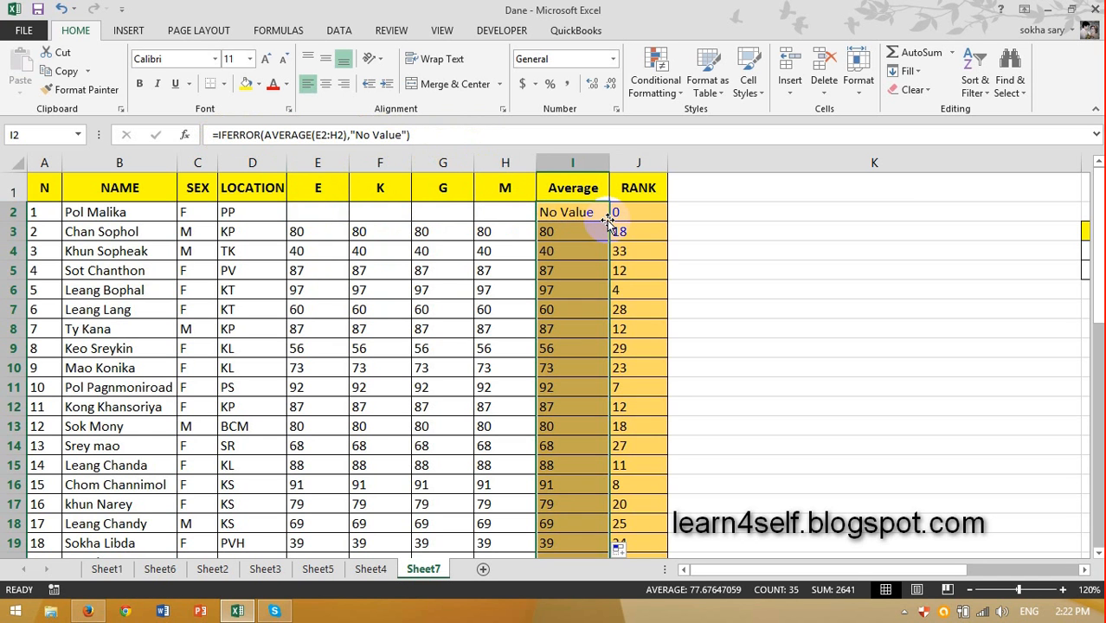
- Enter 50 in E2 and fill it across to H2
click(298, 212)
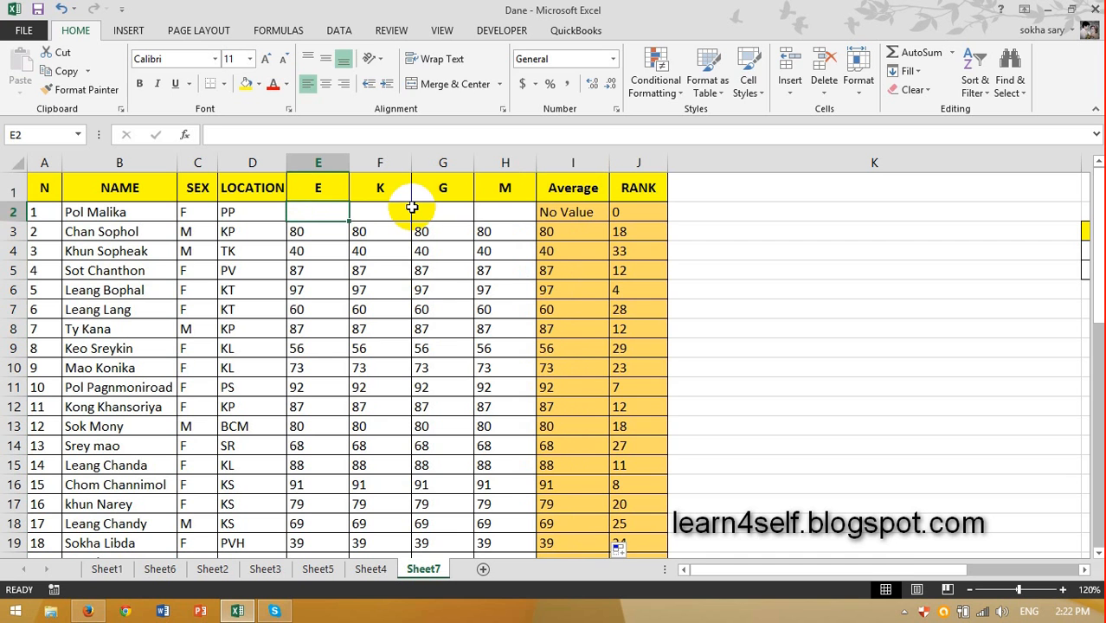
text(50)
key(Return)
click(314, 215)
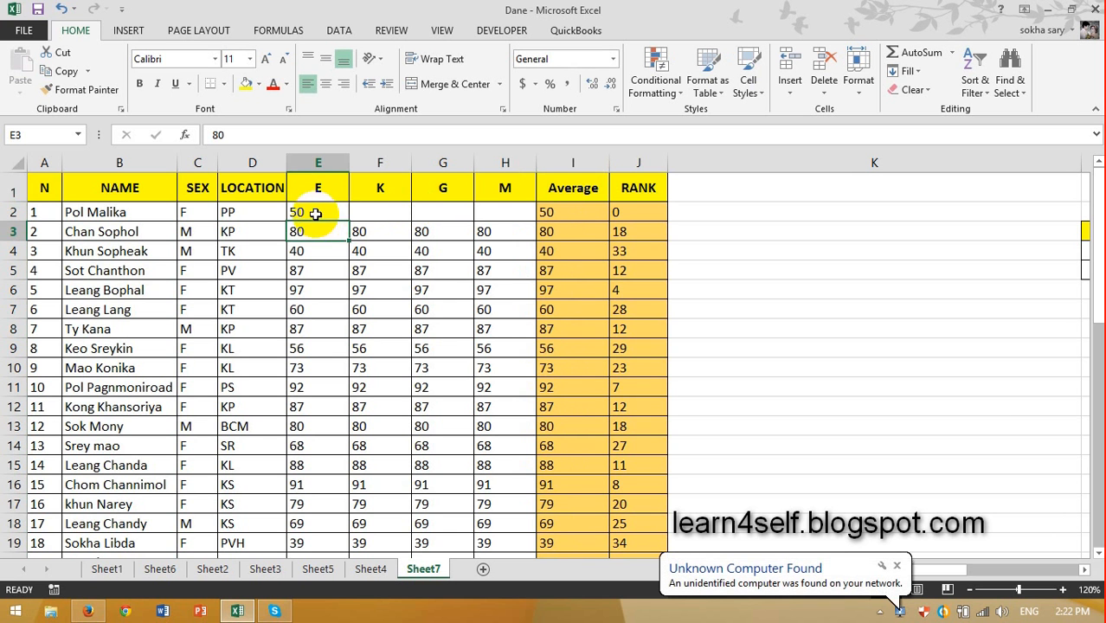
drag(347, 219, 530, 217)
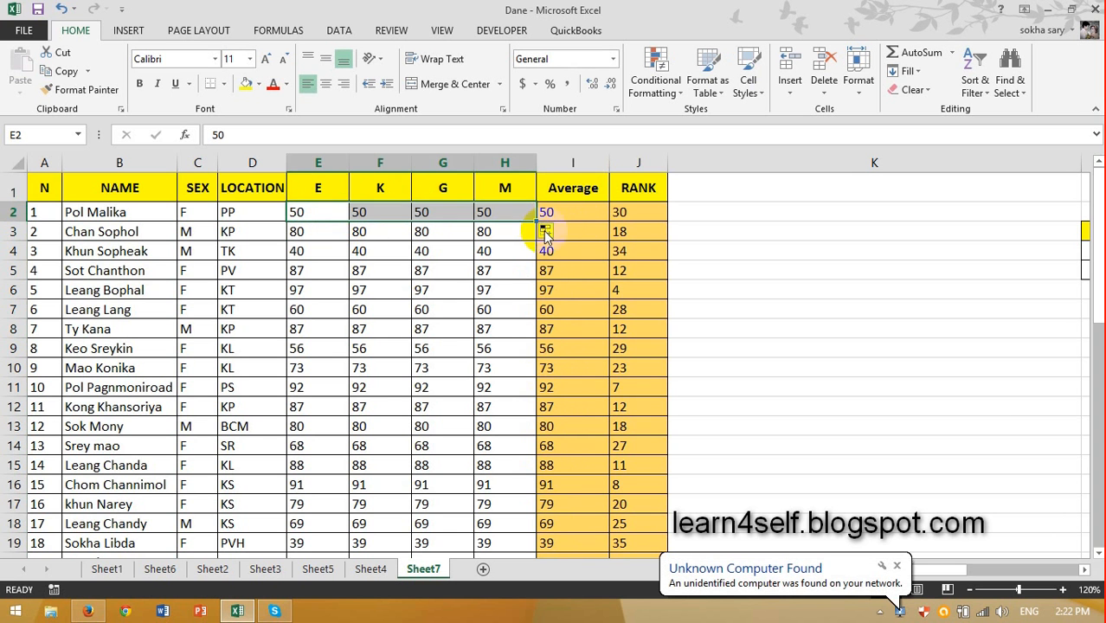
- Clear the average formula in I2 and undo the deletion
click(583, 214)
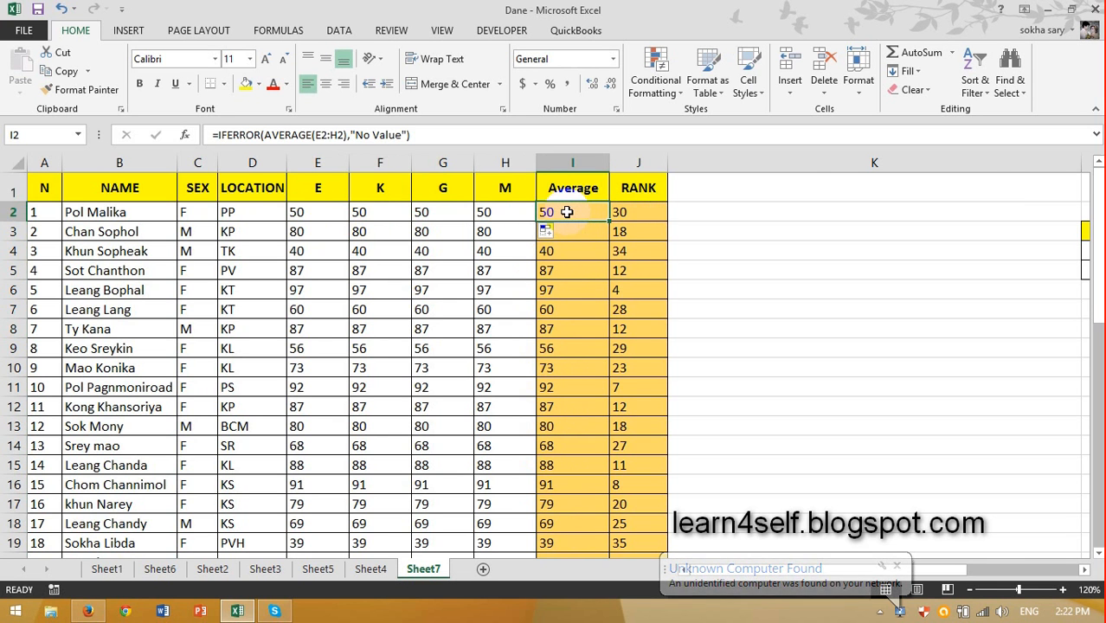
key(Delete)
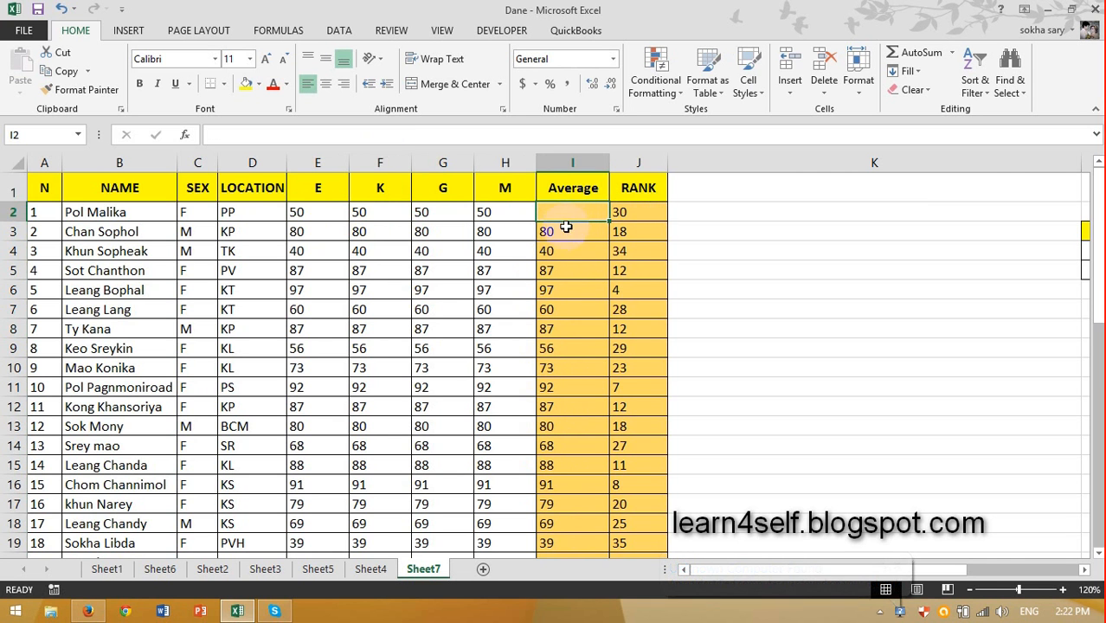
click(618, 212)
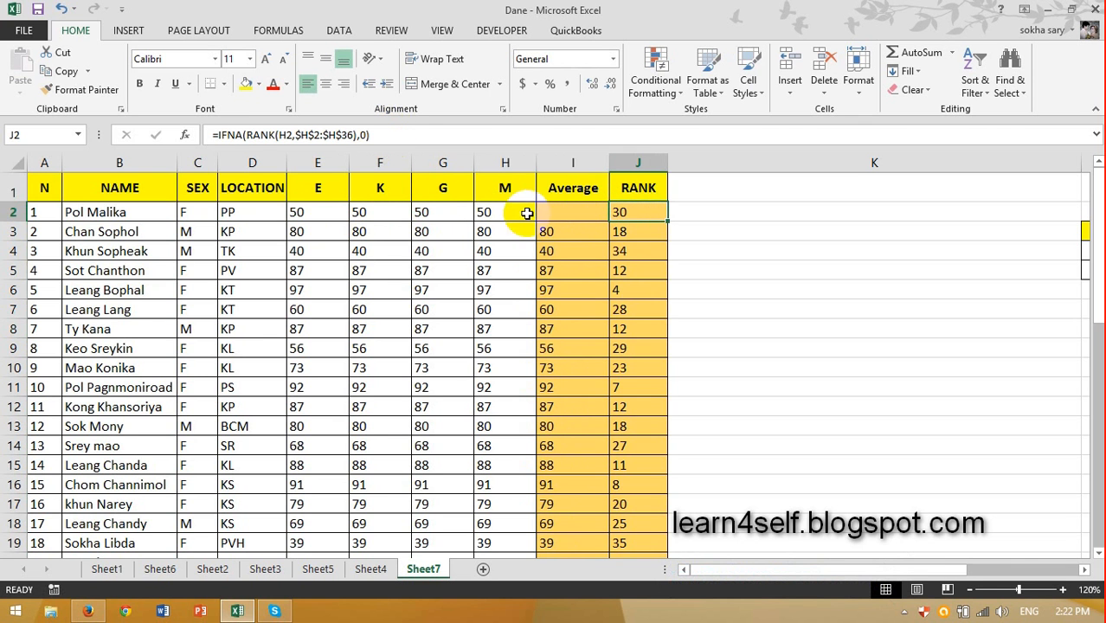
key(ctrl+z)
- Start a RANK formula in J2 with I2 as the number to rank
click(645, 217)
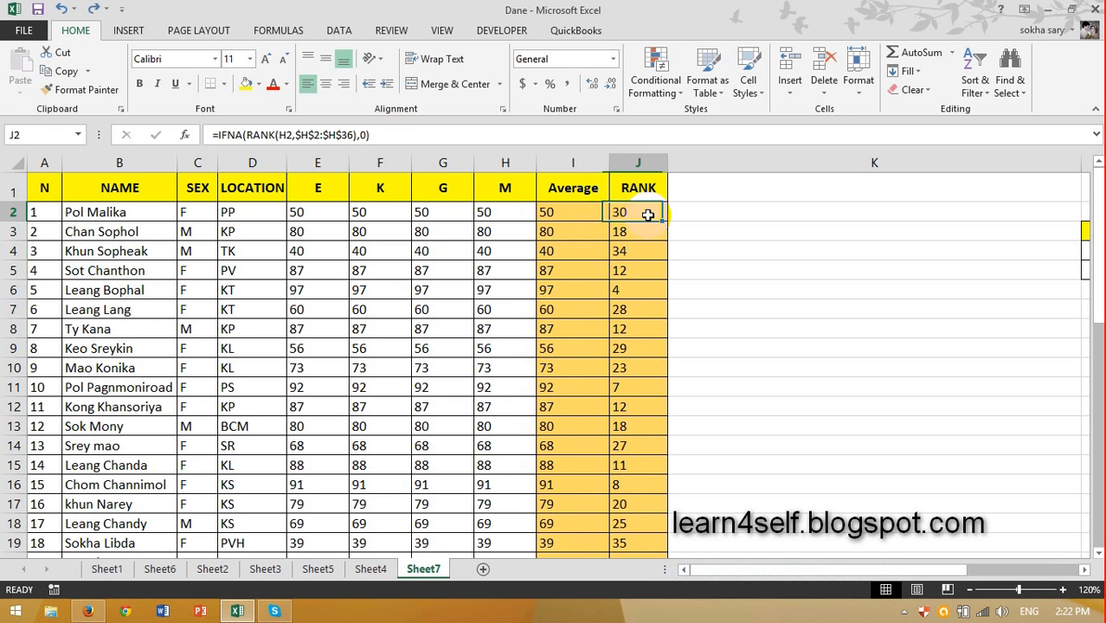
text(=ra)
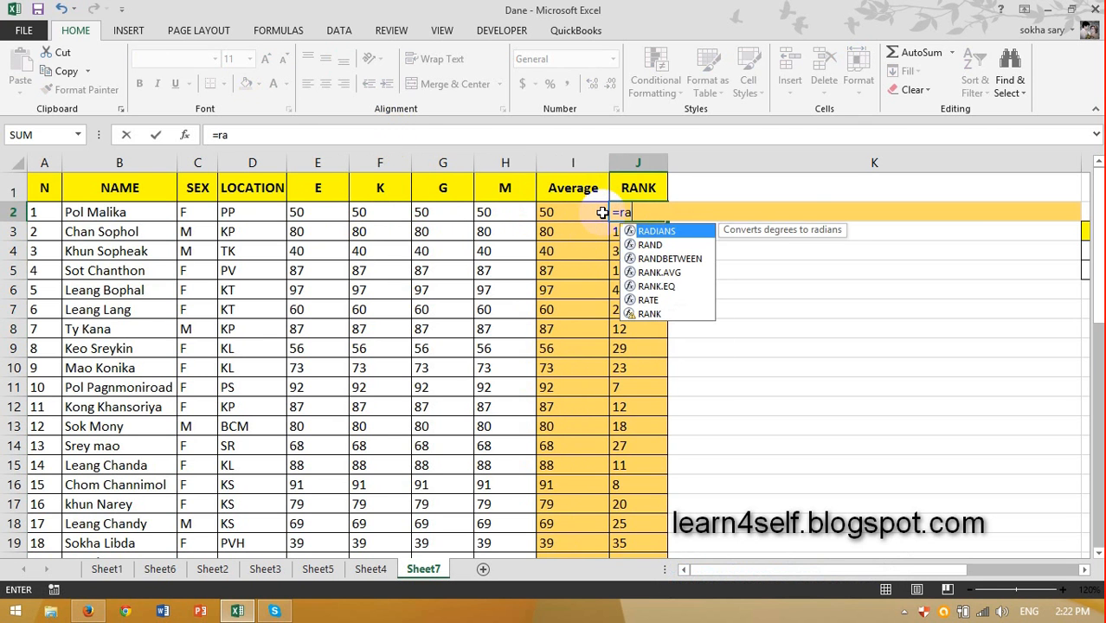
text(nk)
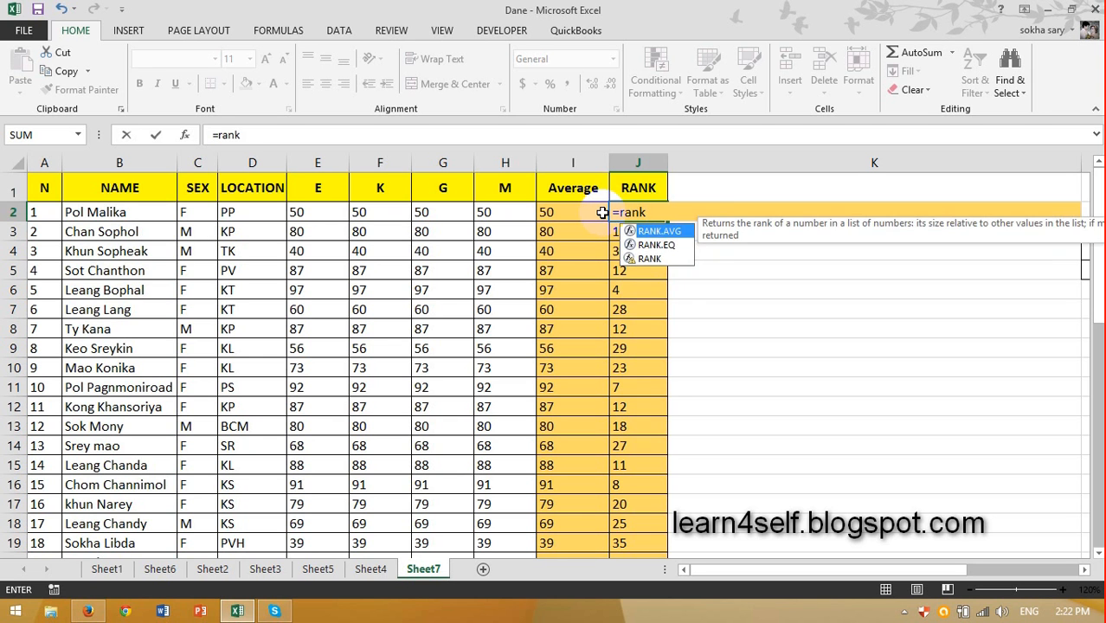
key(Down)
key(Down)
key(Tab)
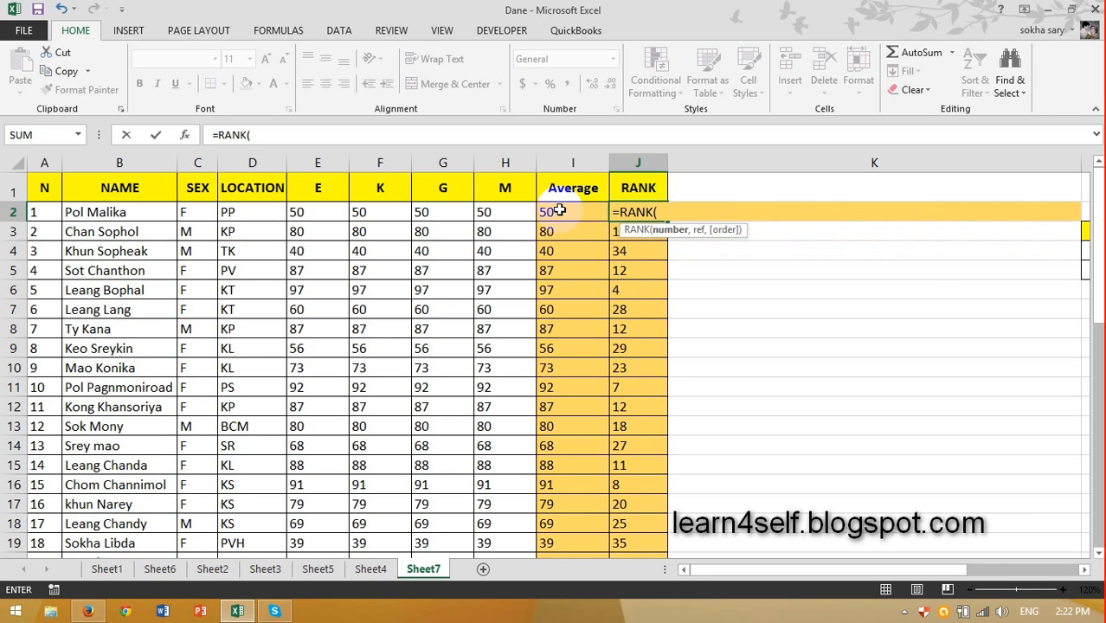
click(563, 215)
text(,)
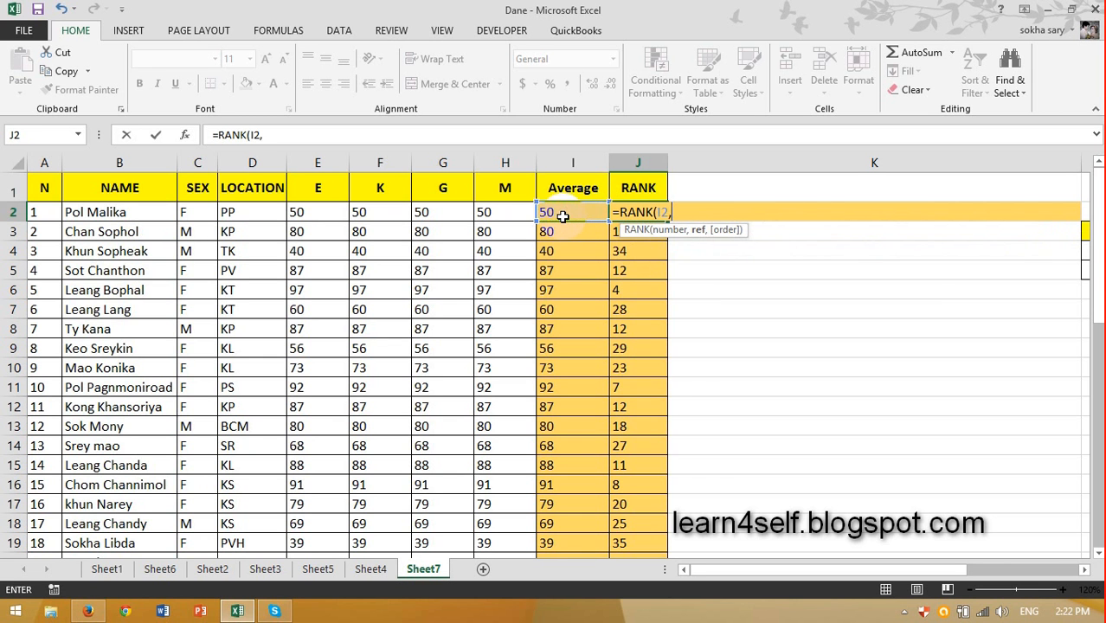
- Complete J2 as =RANK(I2,$I$2:$I$36) and fill the formula down the RANK column
drag(562, 215, 579, 504)
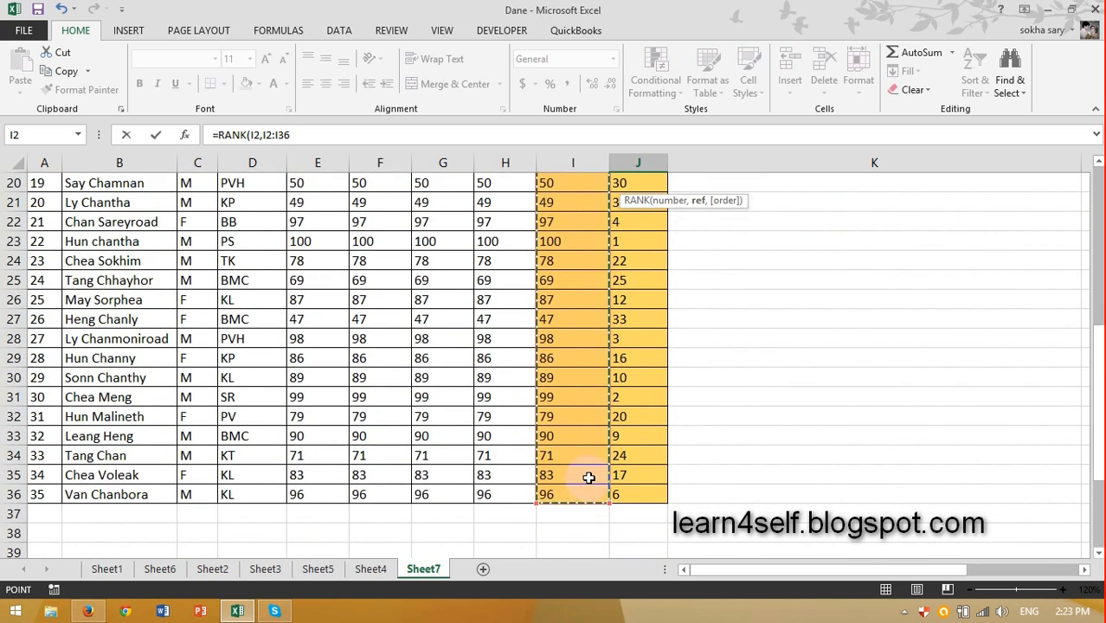
scroll(585, 458, up, 6)
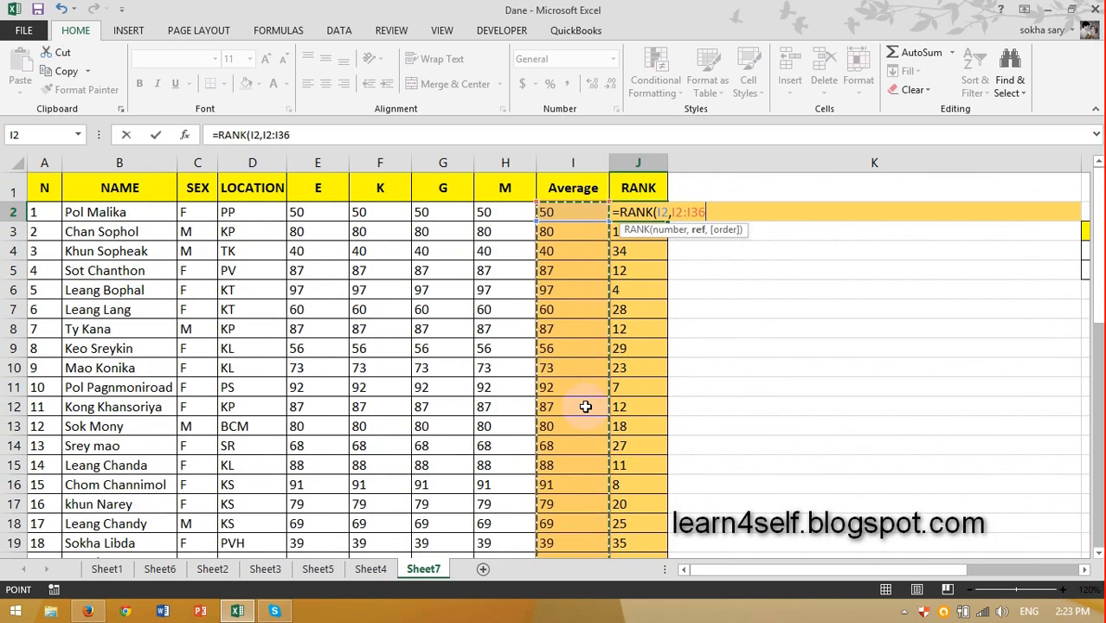
key(F4)
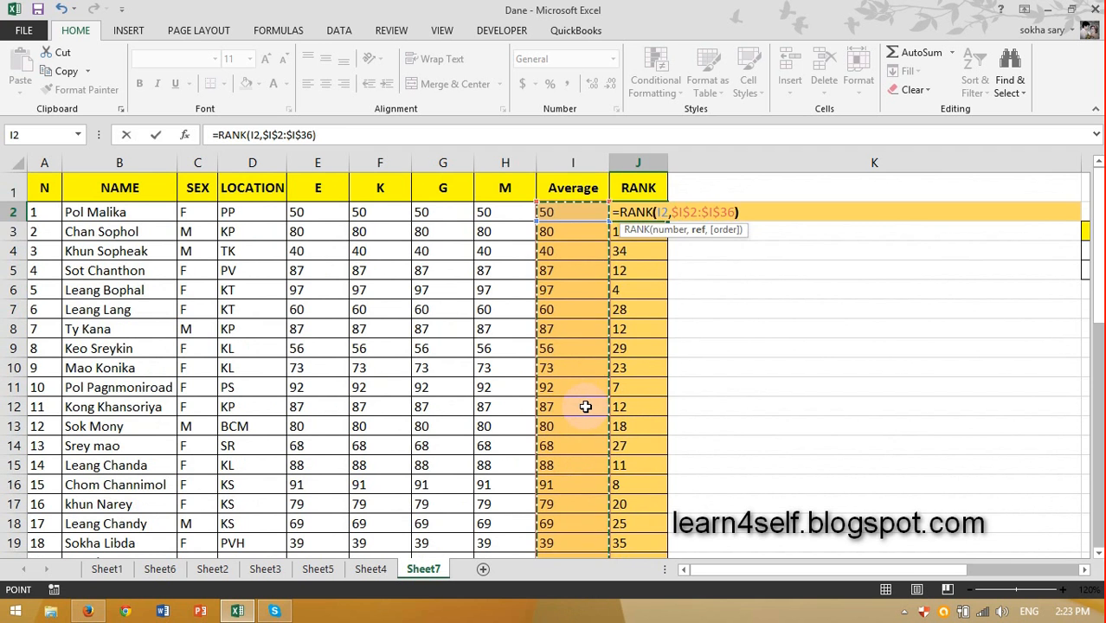
key(Return)
click(634, 212)
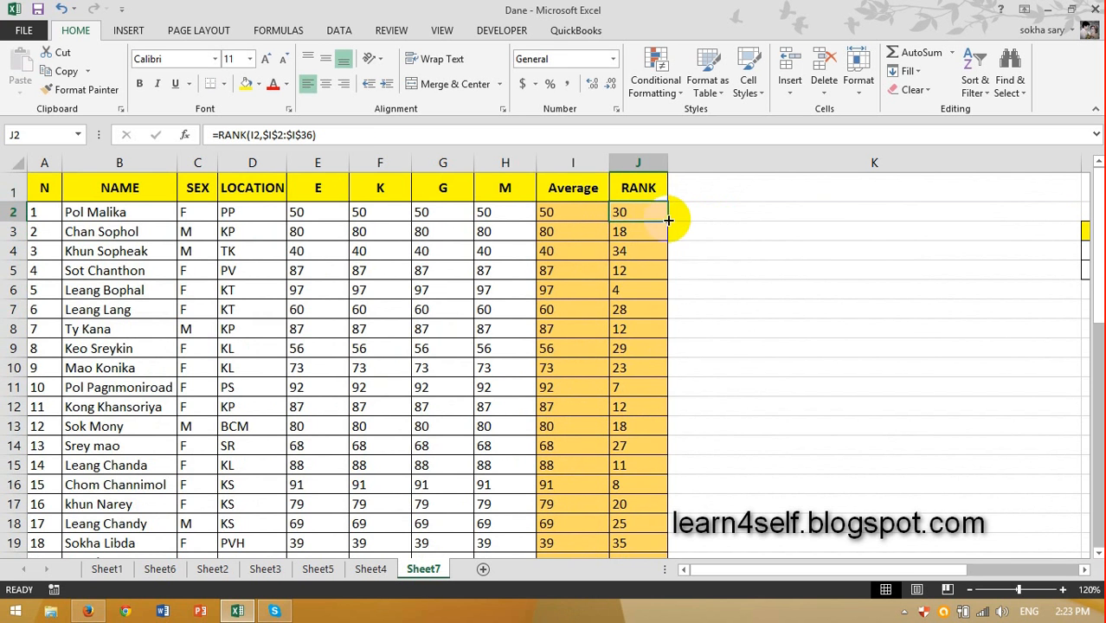
double_click(667, 222)
click(634, 214)
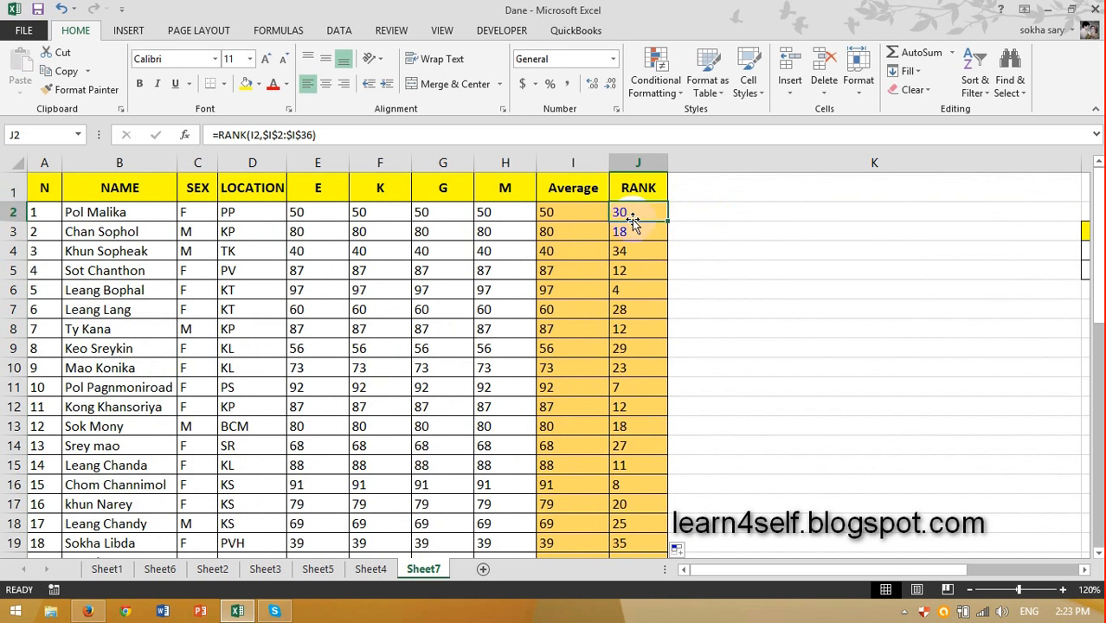
- Clear the average formula in I2 and check the rank in J2
click(565, 216)
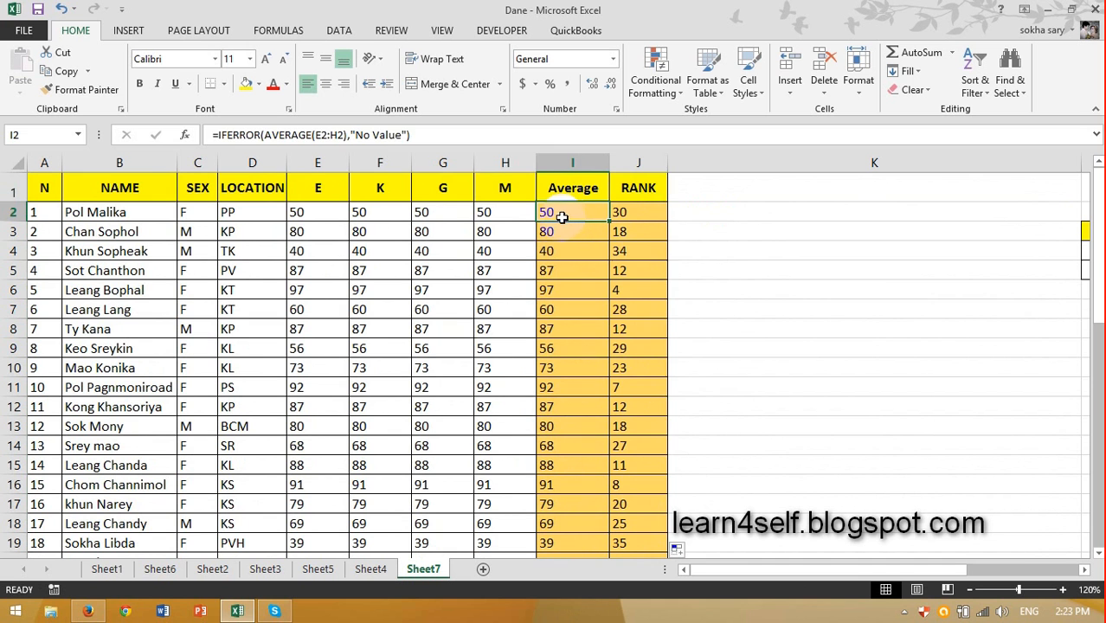
key(Delete)
click(627, 210)
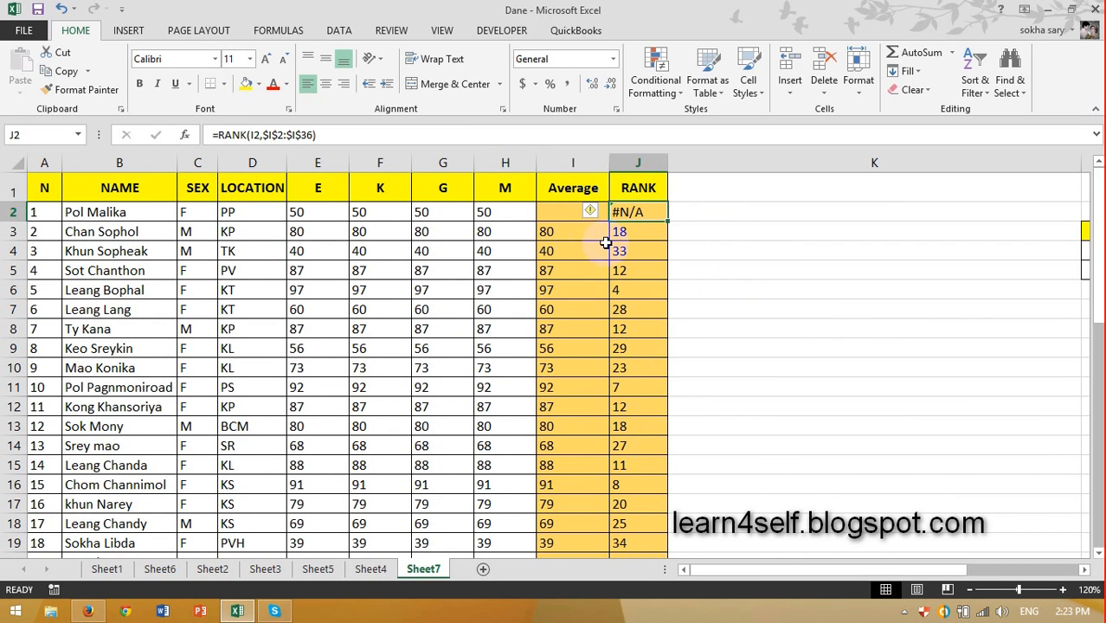
- Wrap the RANK formula in J2 with the IFNA function
click(219, 135)
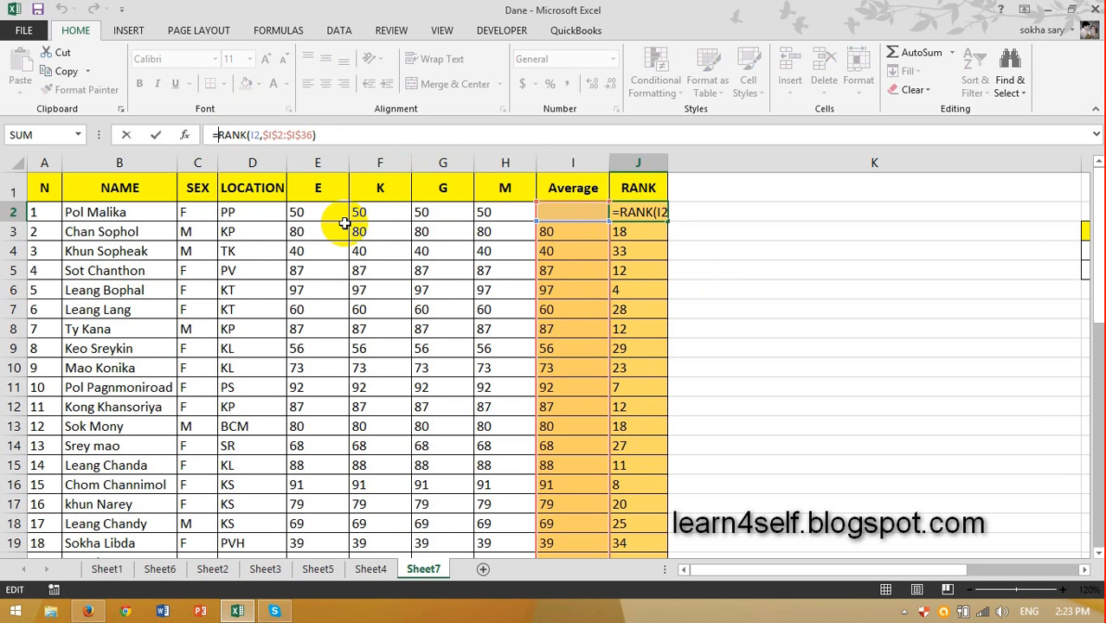
text(IF)
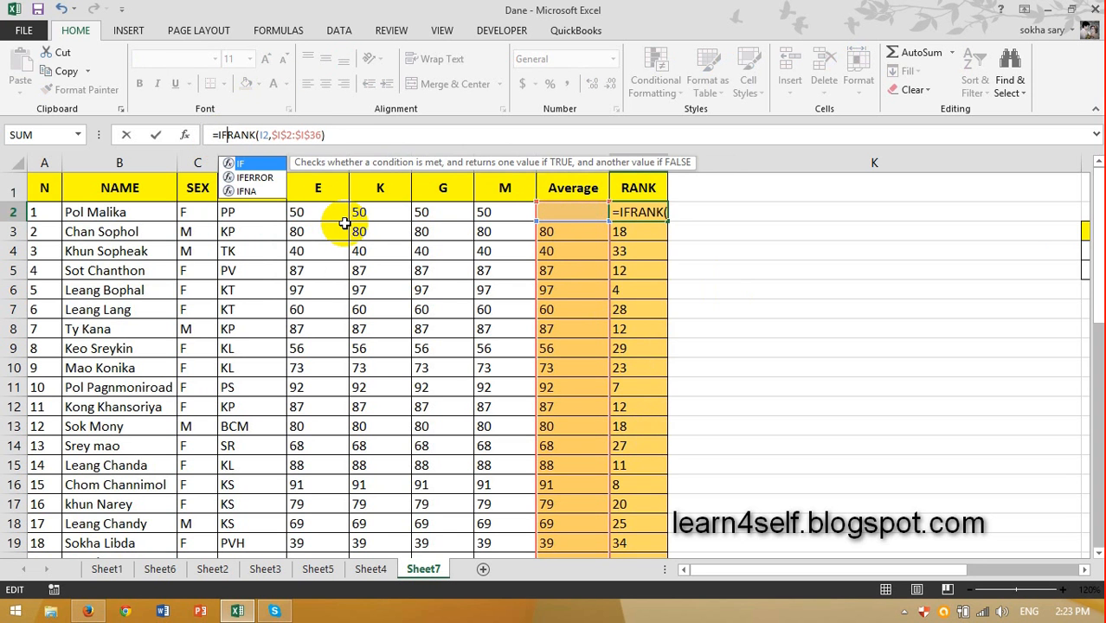
key(Down)
key(Down)
key(Tab)
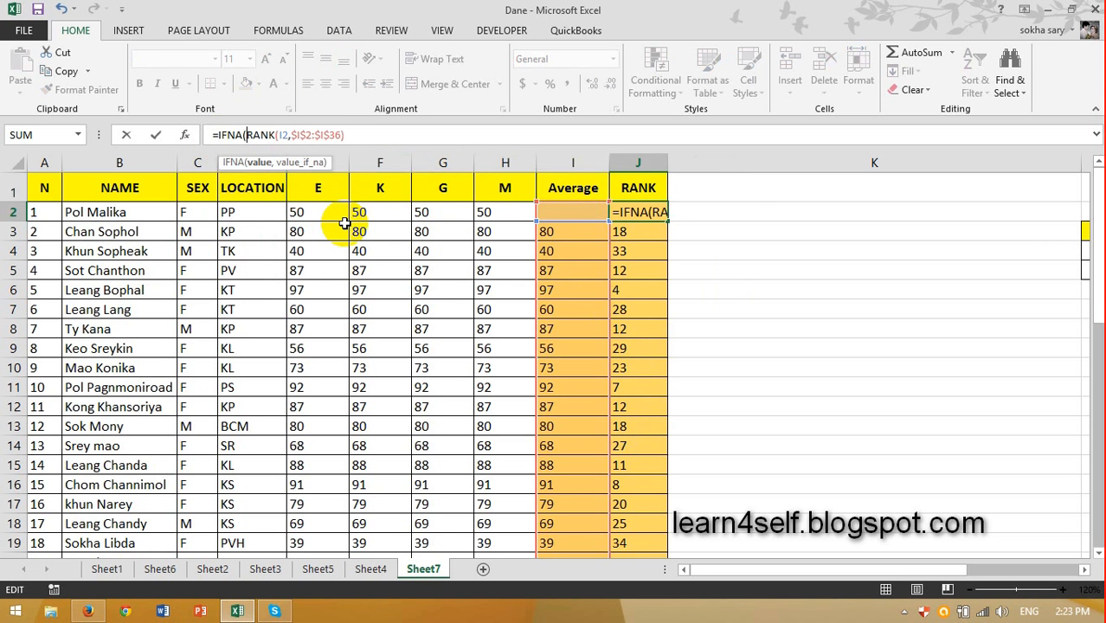
- Complete J2 as =IFNA(RANK(I2,$I$2:$I$36),"No Value") and fill the formula down the RANK column
click(353, 136)
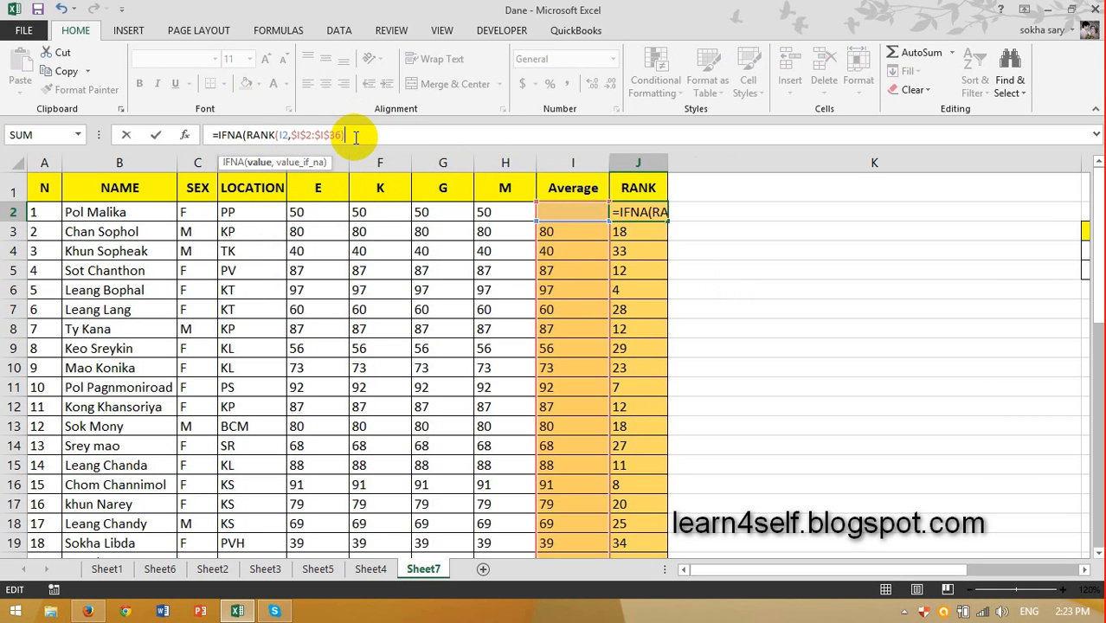
text(,)
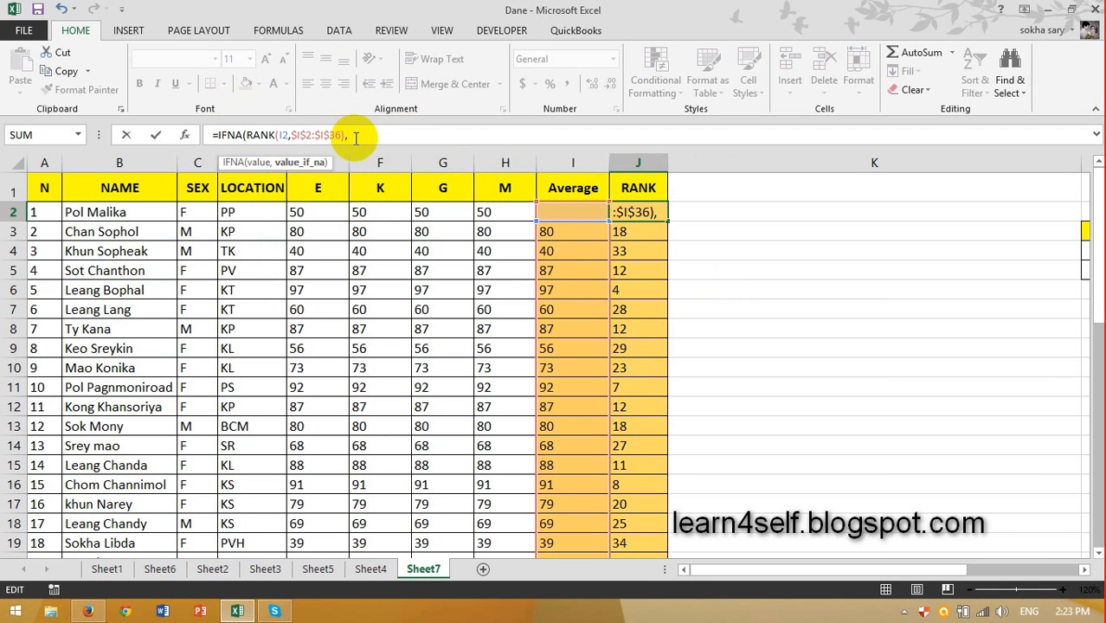
text("No Va)
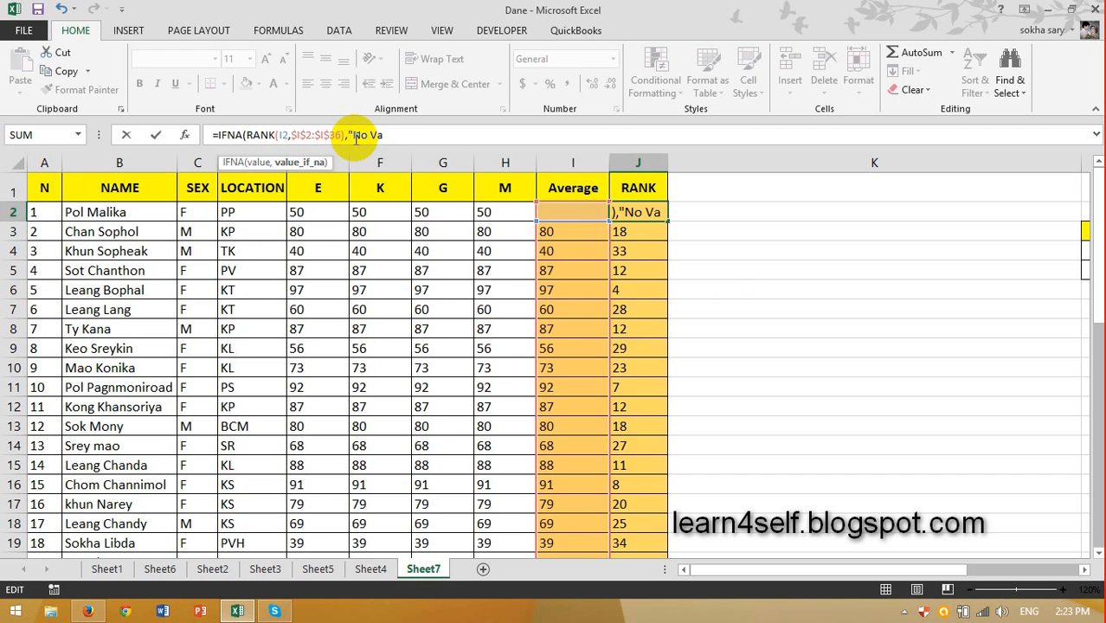
text(lue)
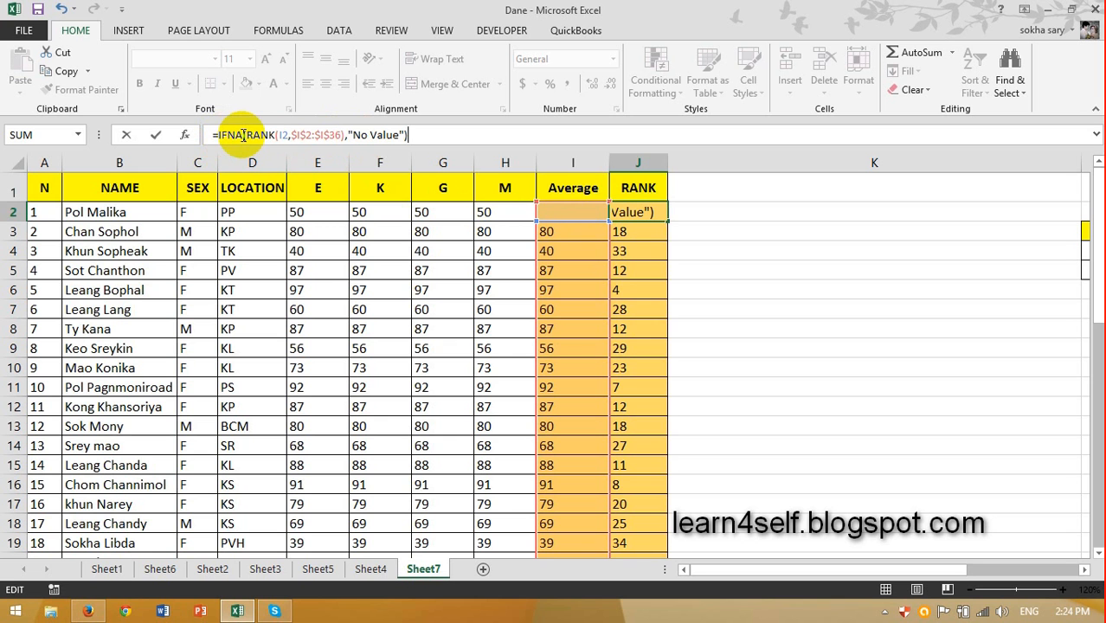
text(()
click(415, 140)
key(Return)
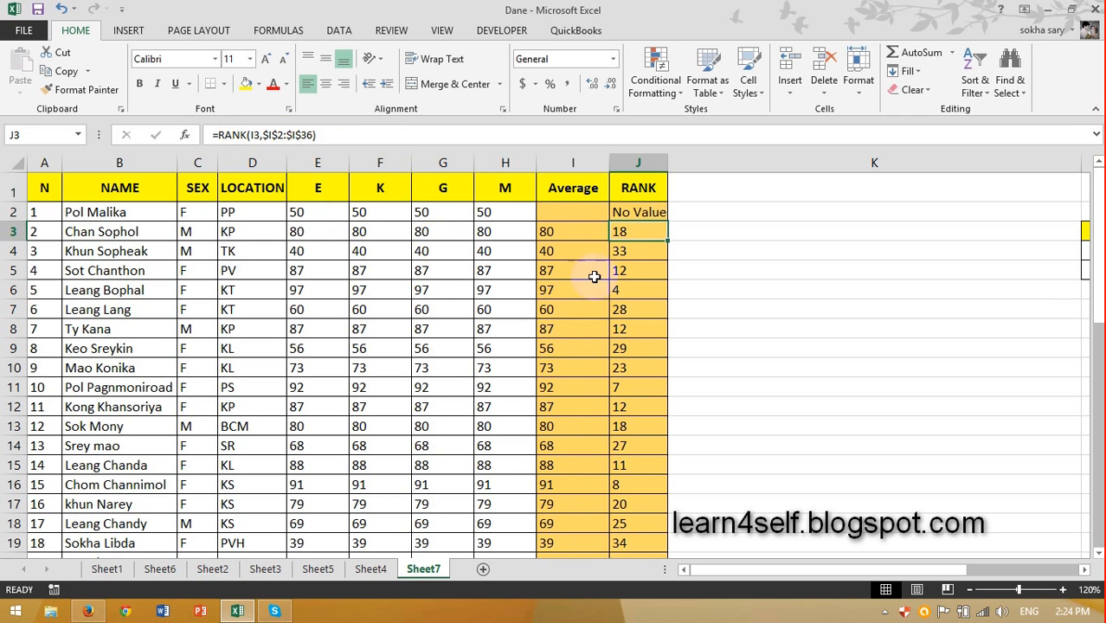
click(629, 206)
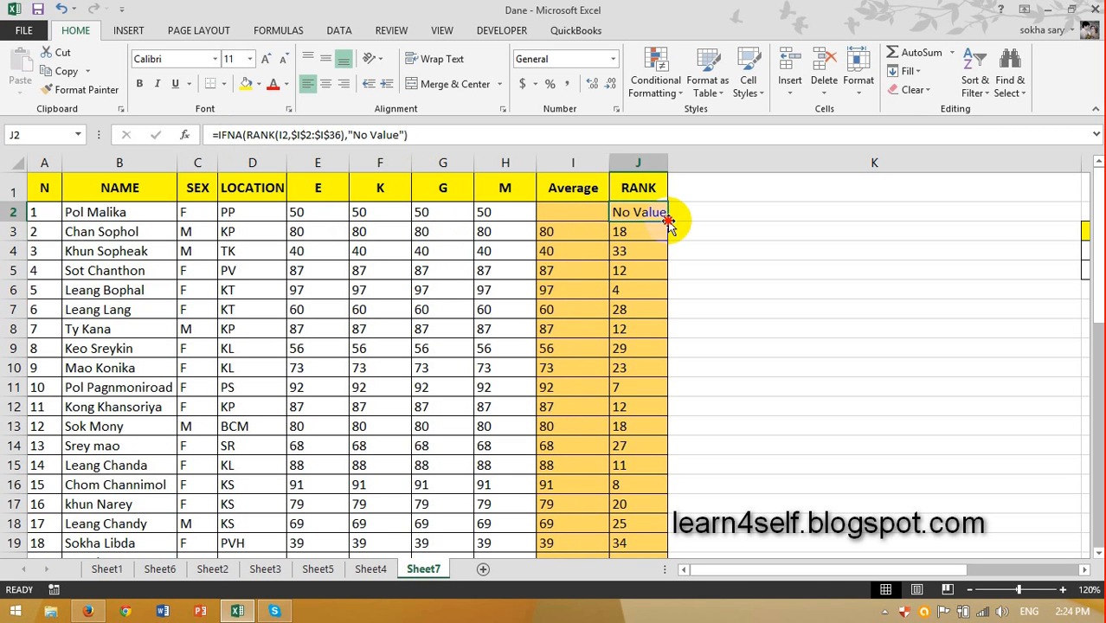
double_click(667, 221)
- Start an IFERROR formula in the empty I2 with the AVERAGE function nested inside it
click(563, 213)
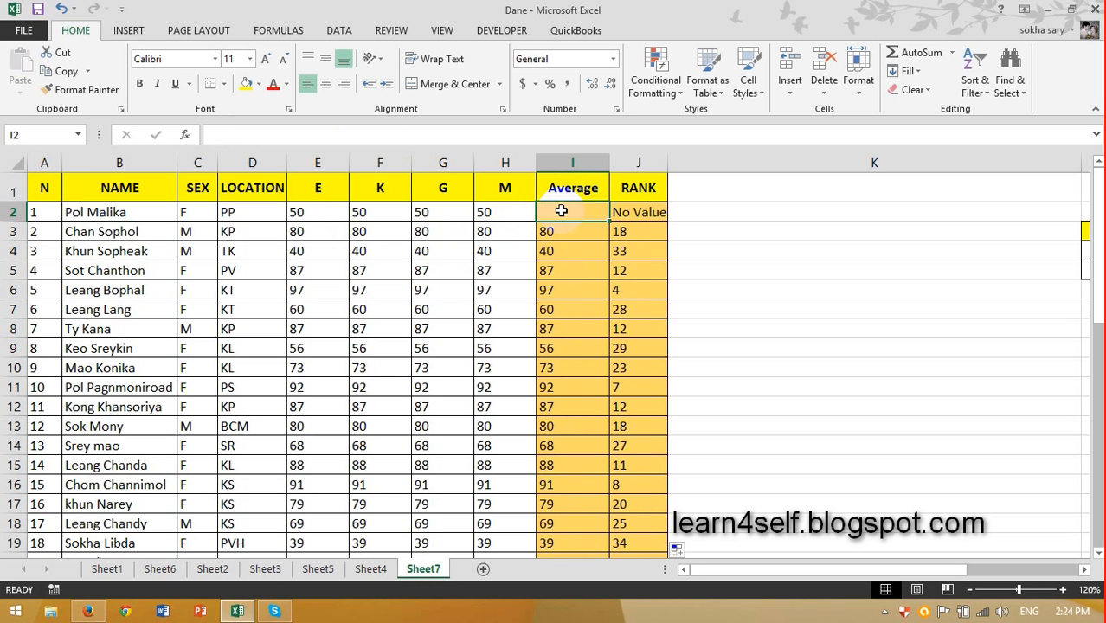
text(=if)
key(Tab)
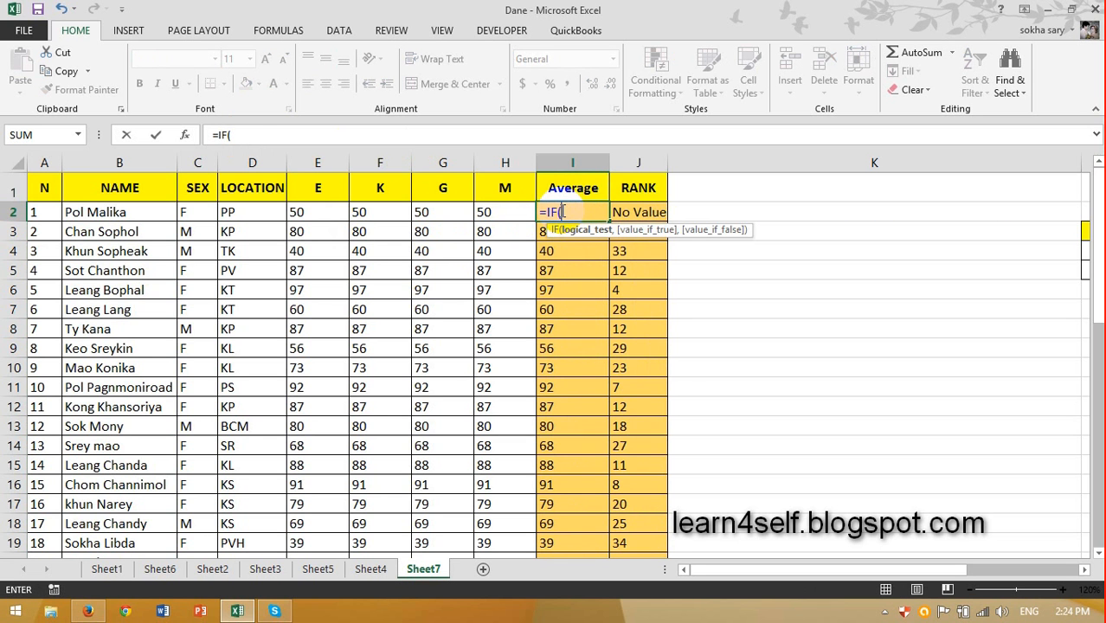
key(BackSpace)
key(Down)
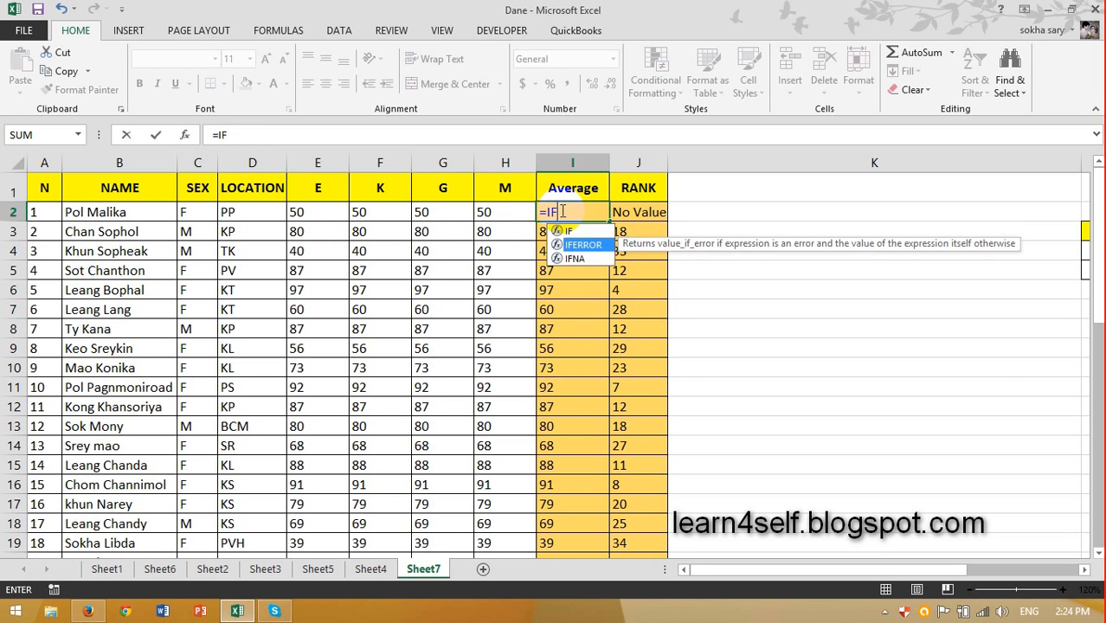
key(Tab)
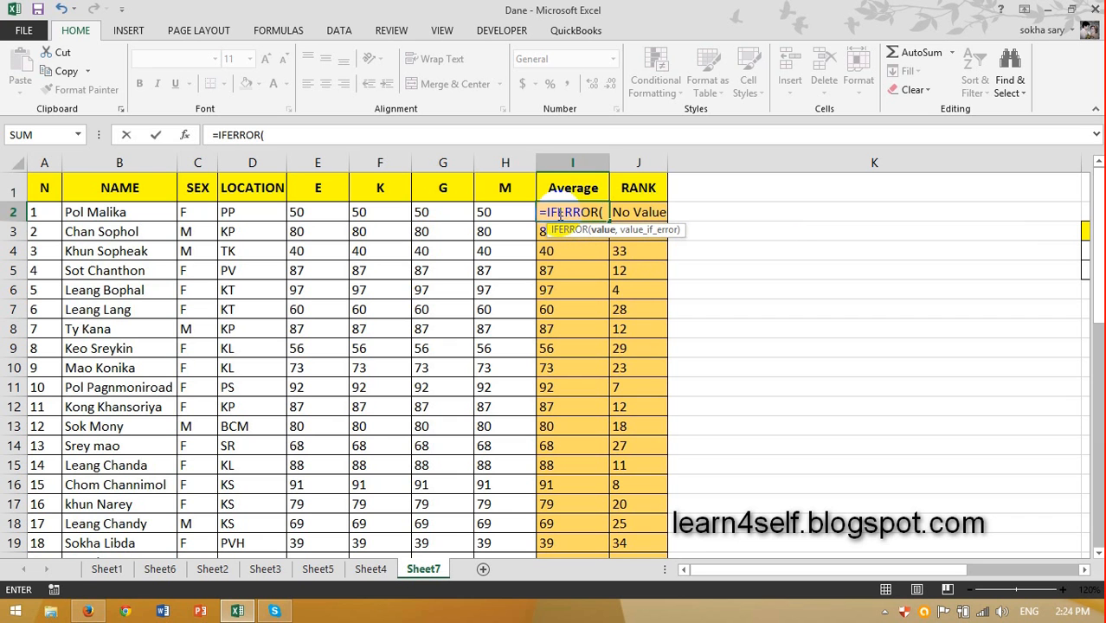
text(aver)
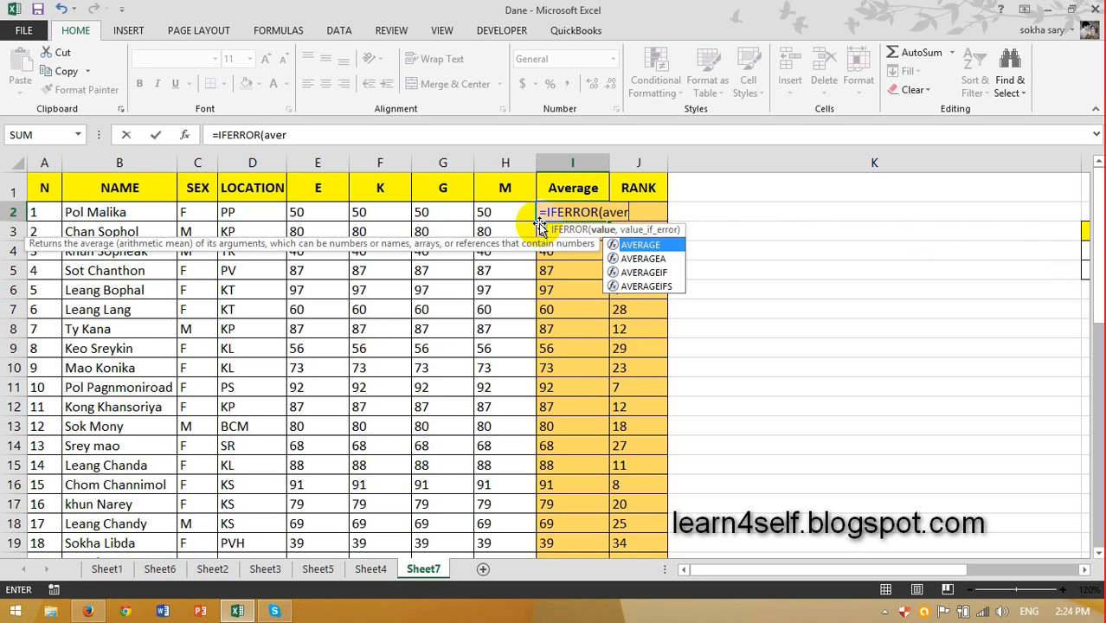
text(age)
key(Tab)
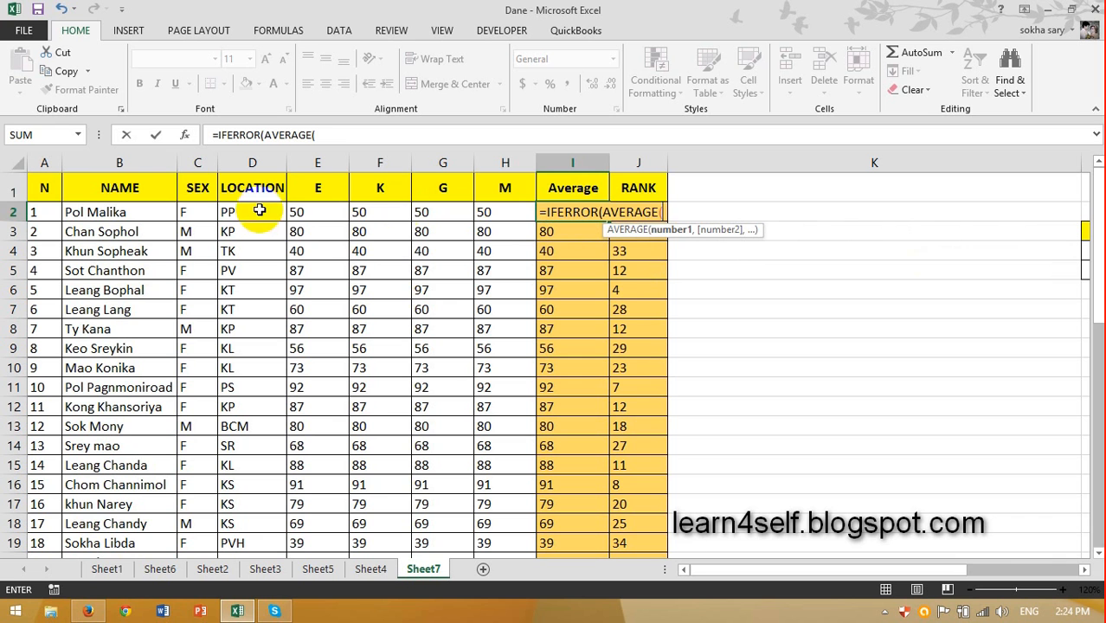
- Complete I2 as =IFERROR(AVERAGE(E2:H2),"No Value") using the first student's four scores
drag(299, 213, 483, 219)
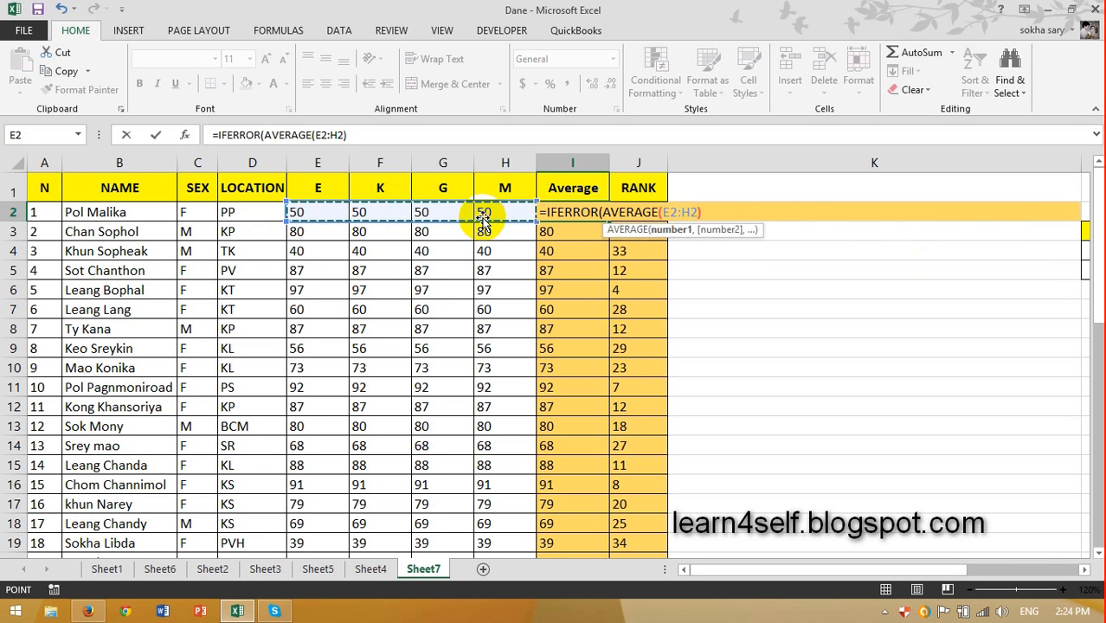
text(),"No )
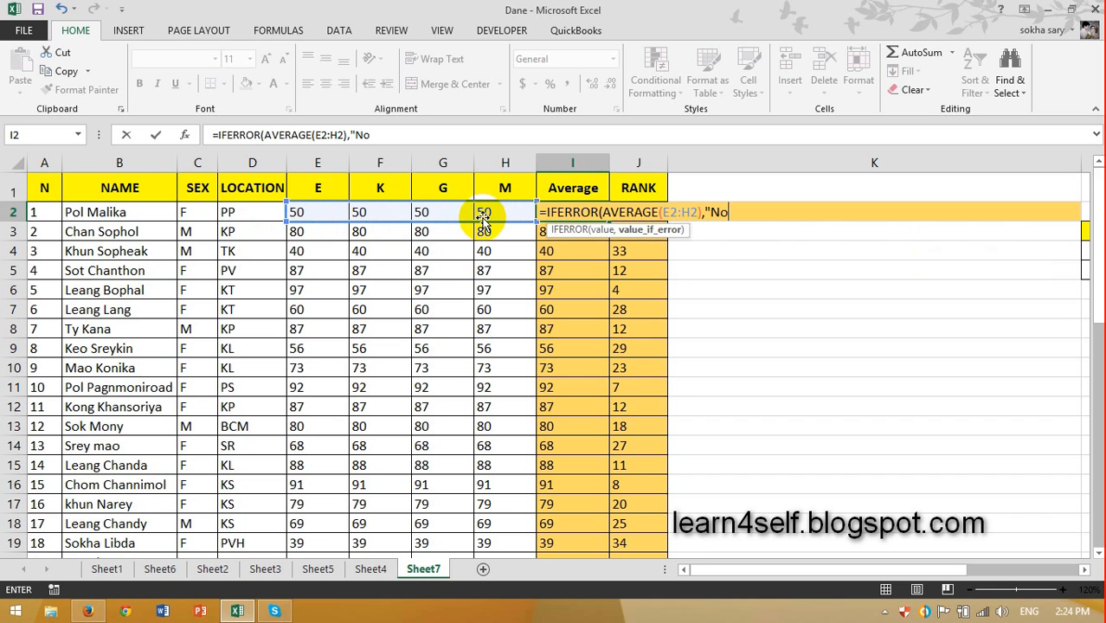
text(Value")
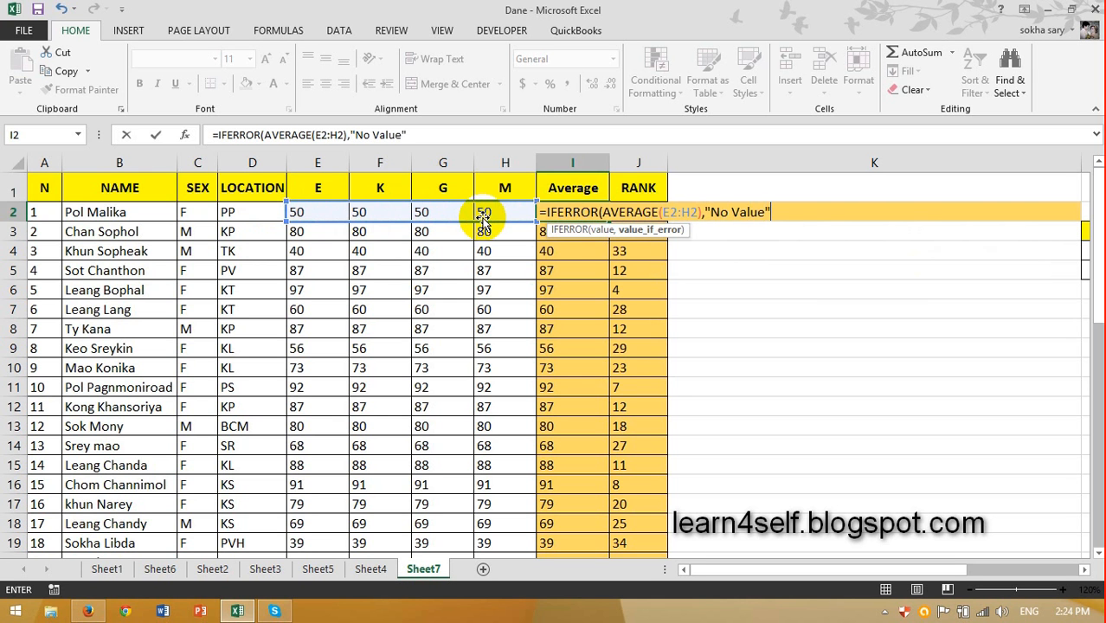
text())
key(Return)
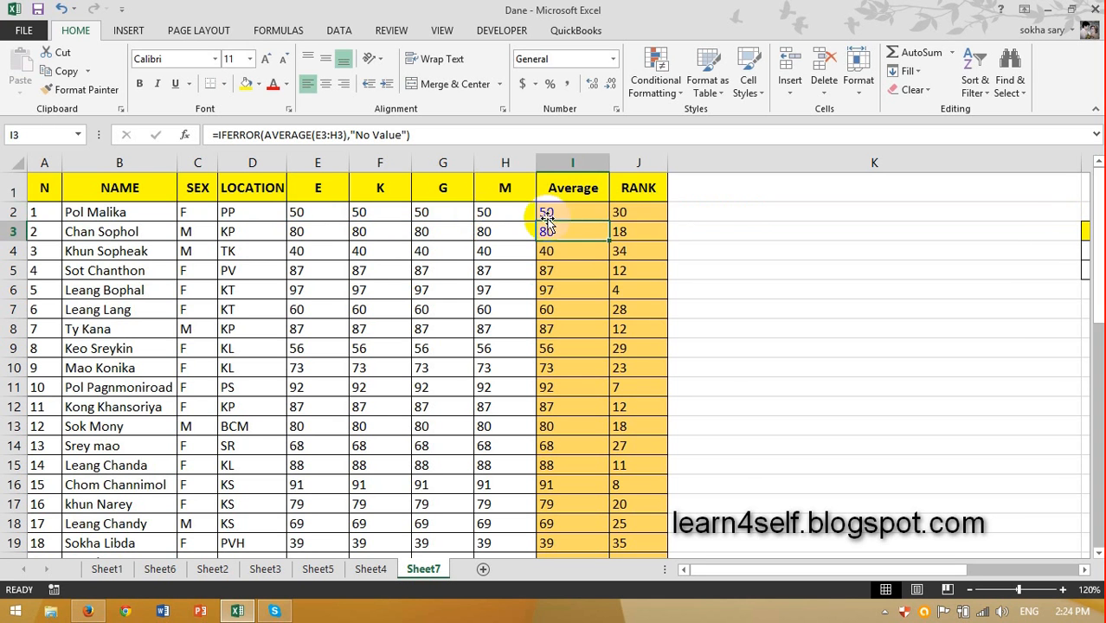
- Clear all student scores in columns E to H and inspect the rank formulas in J2 and J3
drag(312, 210, 501, 495)
key(Delete)
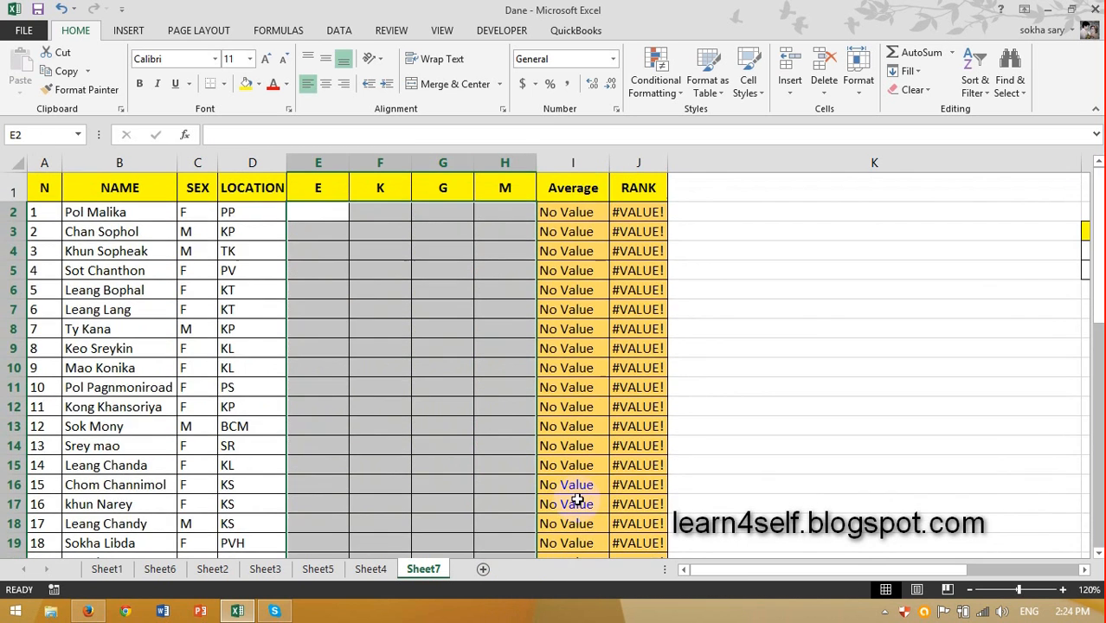
click(623, 212)
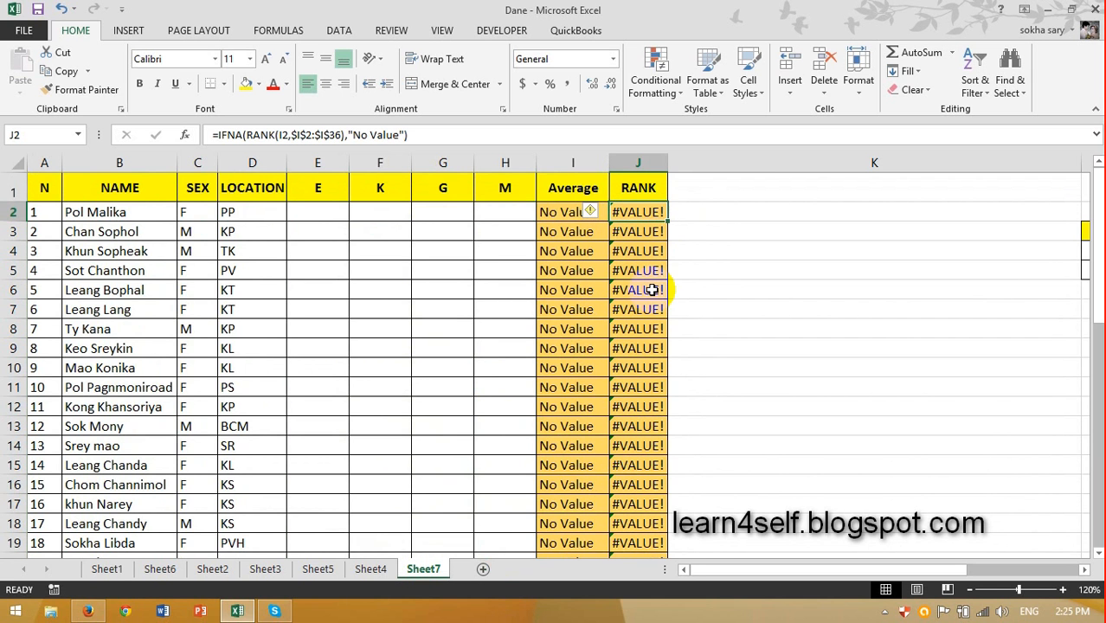
click(629, 233)
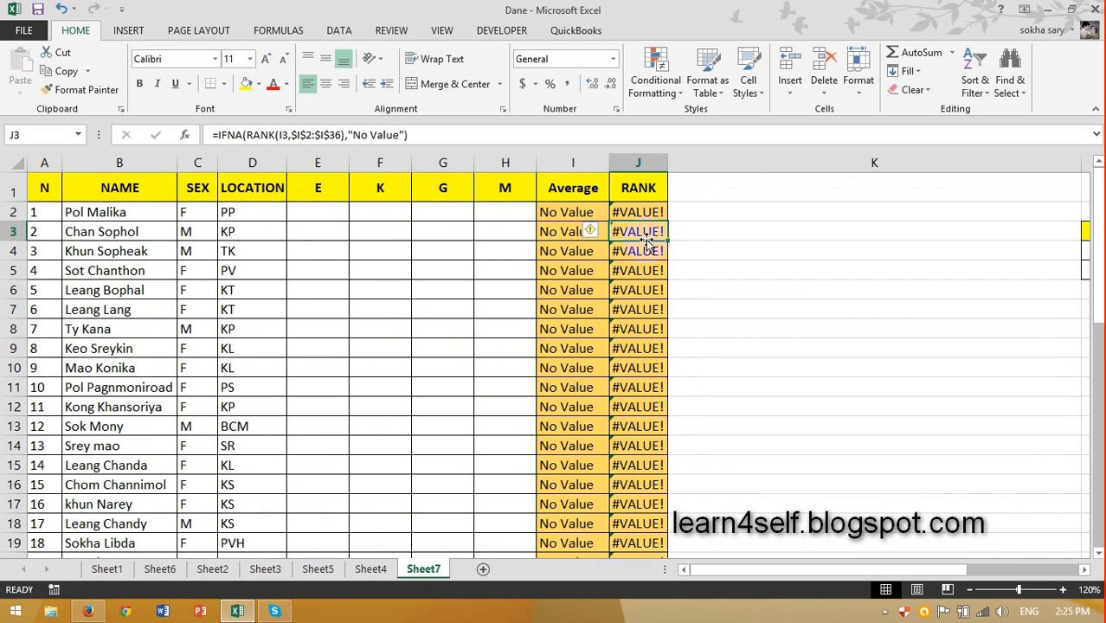
- Clear the average formula in I2 and compare the formulas in J2 and I3
click(573, 213)
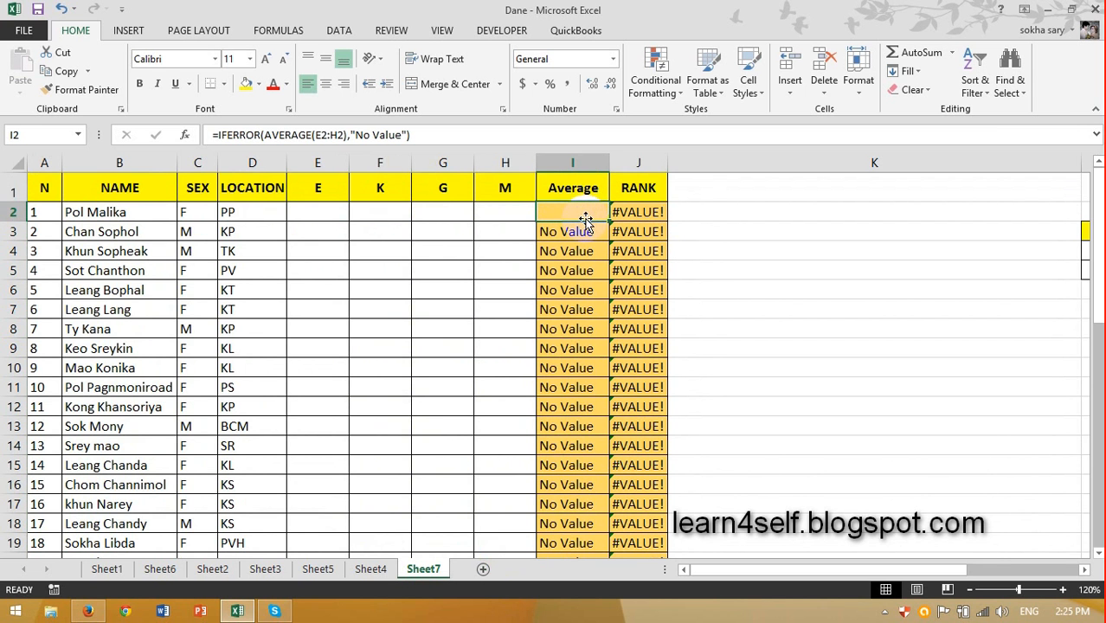
key(Delete)
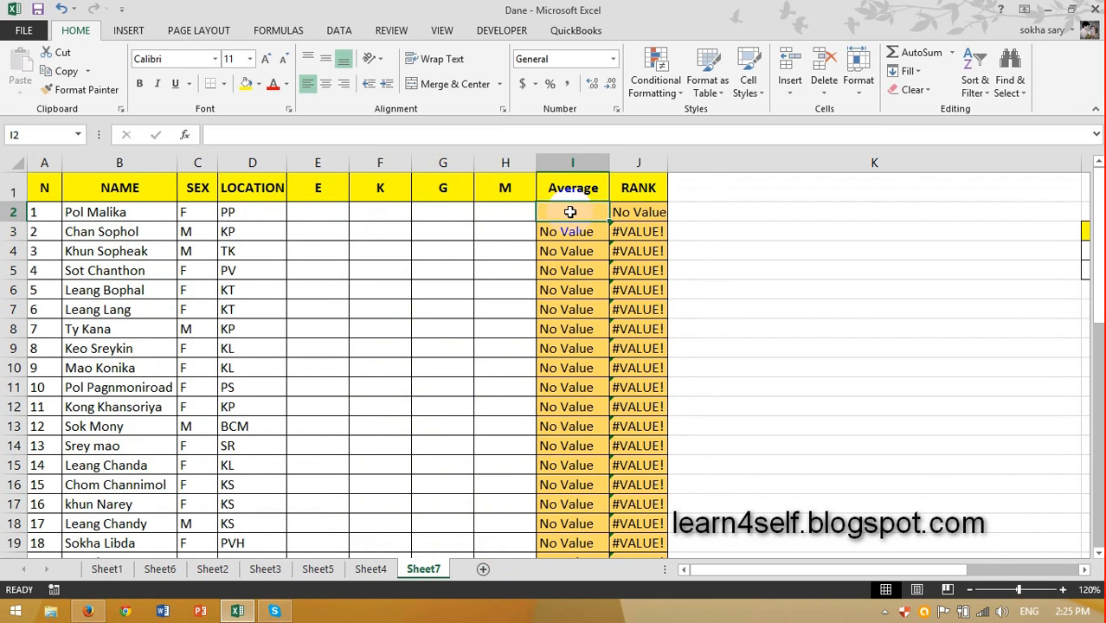
click(571, 232)
mouse_move(571, 232)
mouse_down()
mouse_move(585, 494)
mouse_move(561, 342)
mouse_move(569, 249)
mouse_up()
click(624, 214)
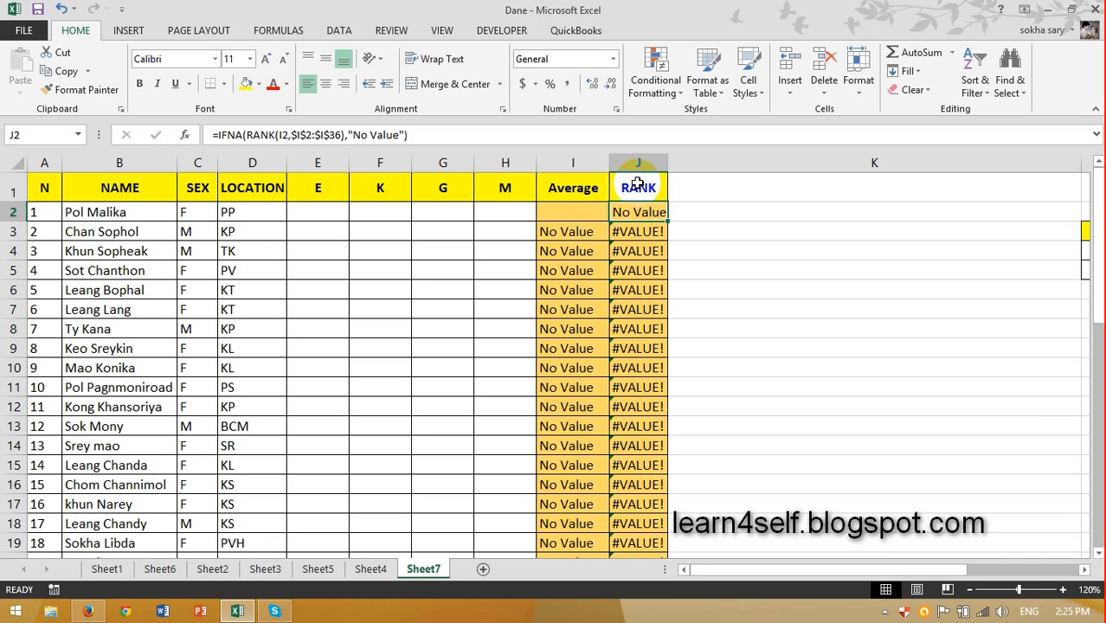
click(574, 230)
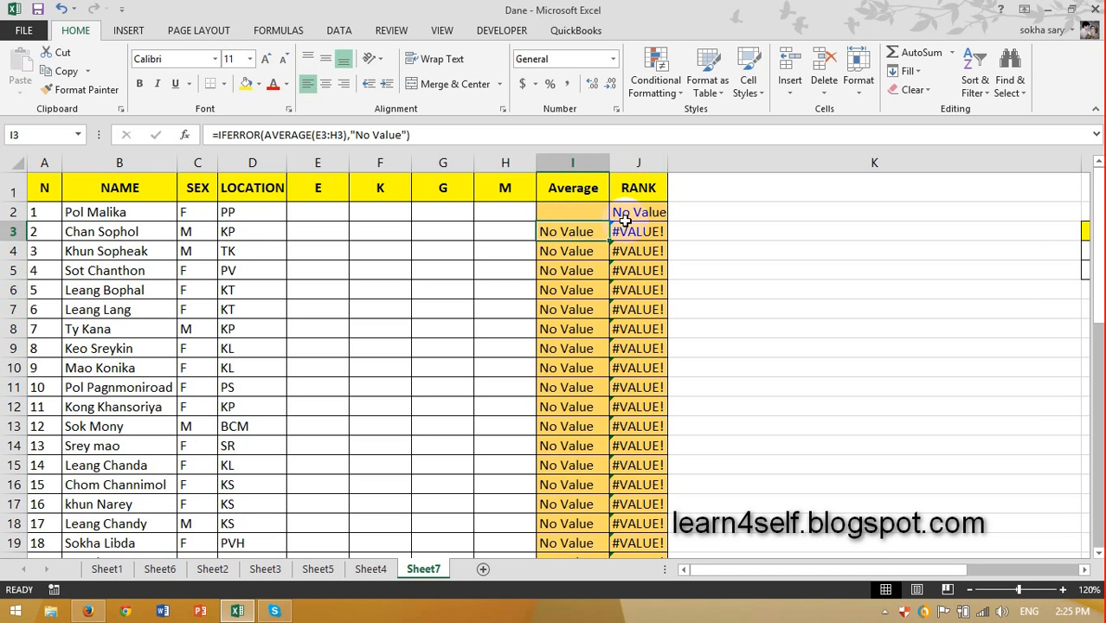